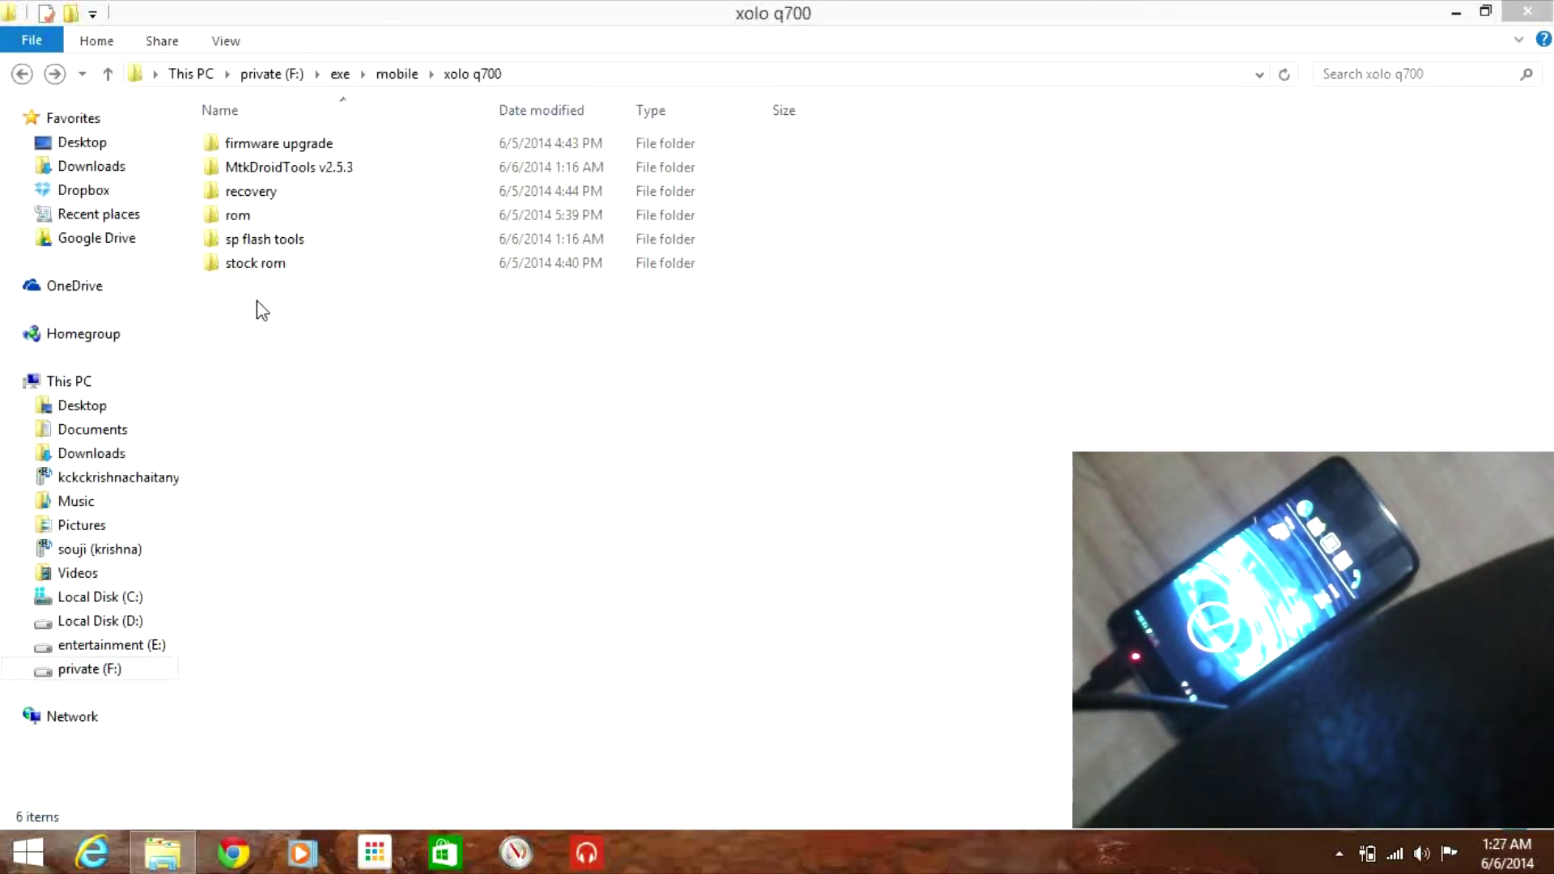
- Open the MtkDroidTools v2.5.3 folder and run MTKdroidTools.exe to start MTK Droid Root & Tools
double_click(381, 170)
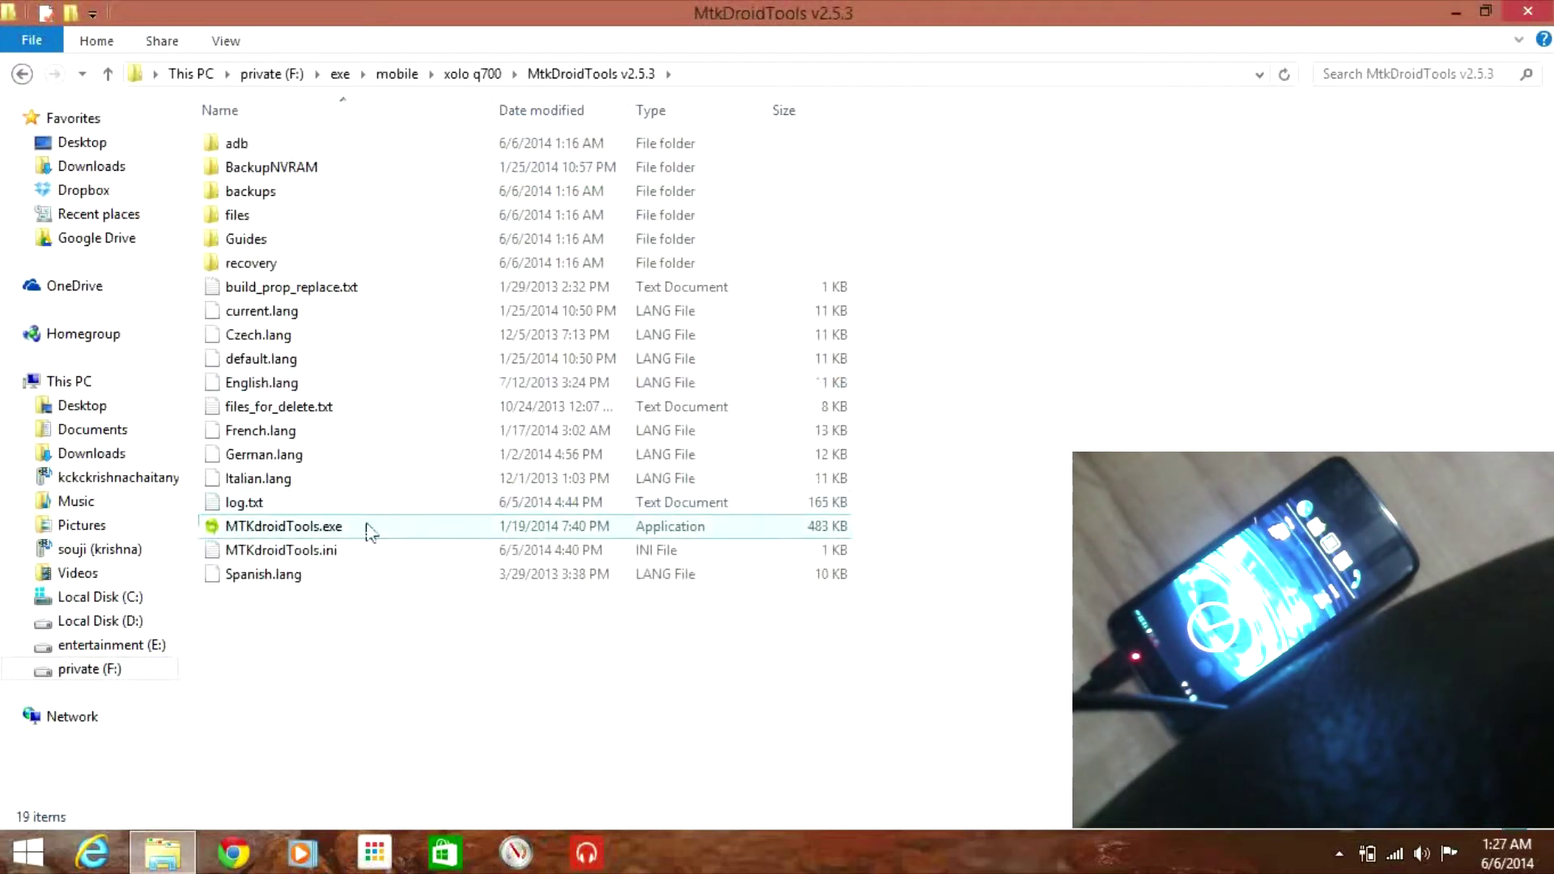
click(370, 531)
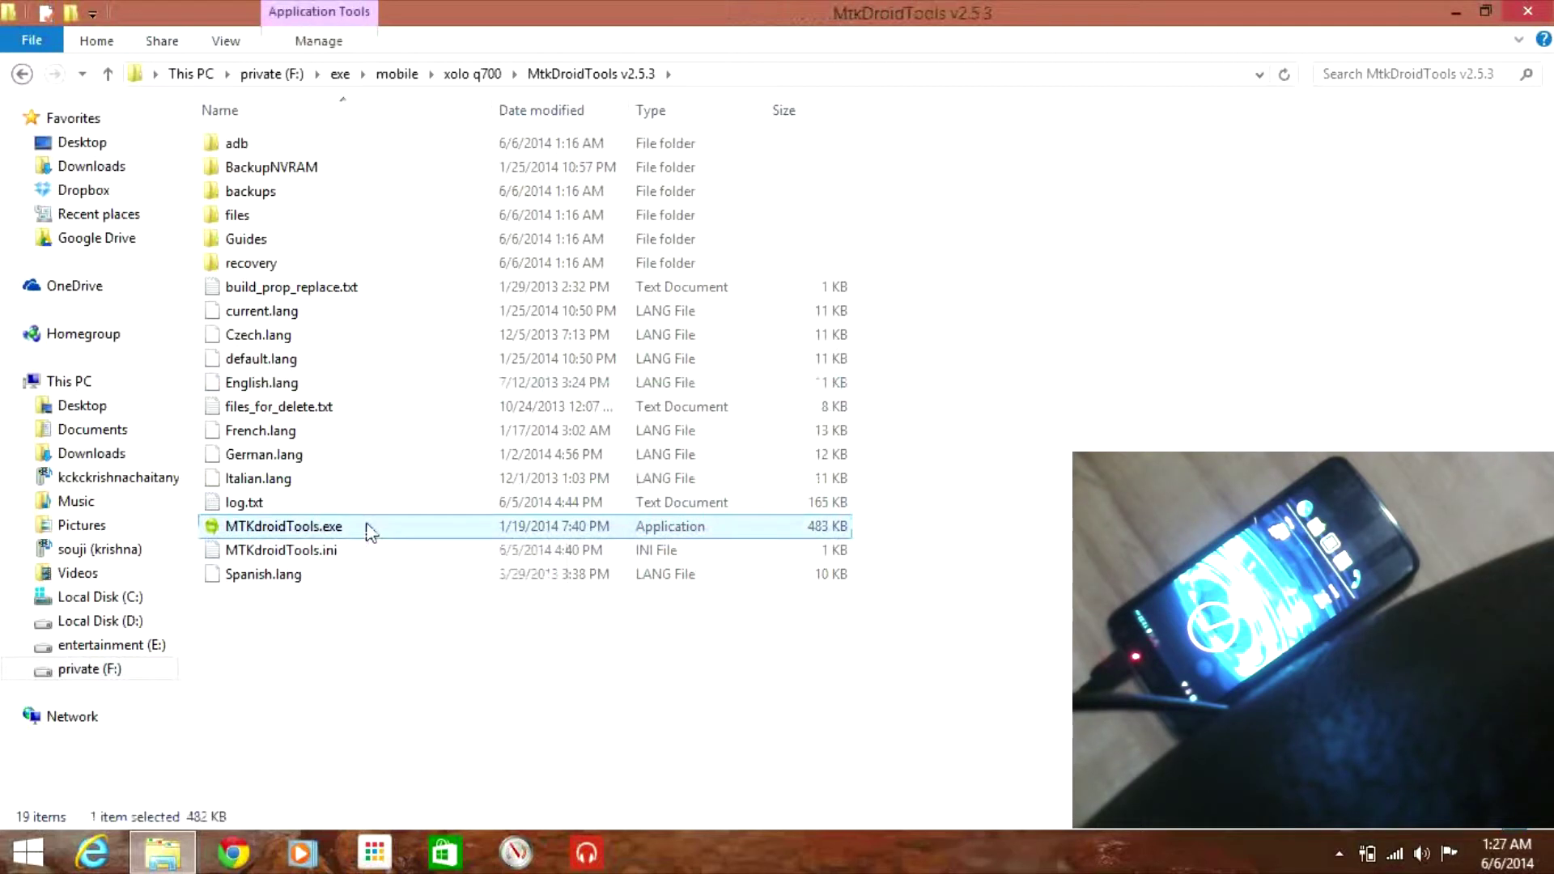
double_click(370, 532)
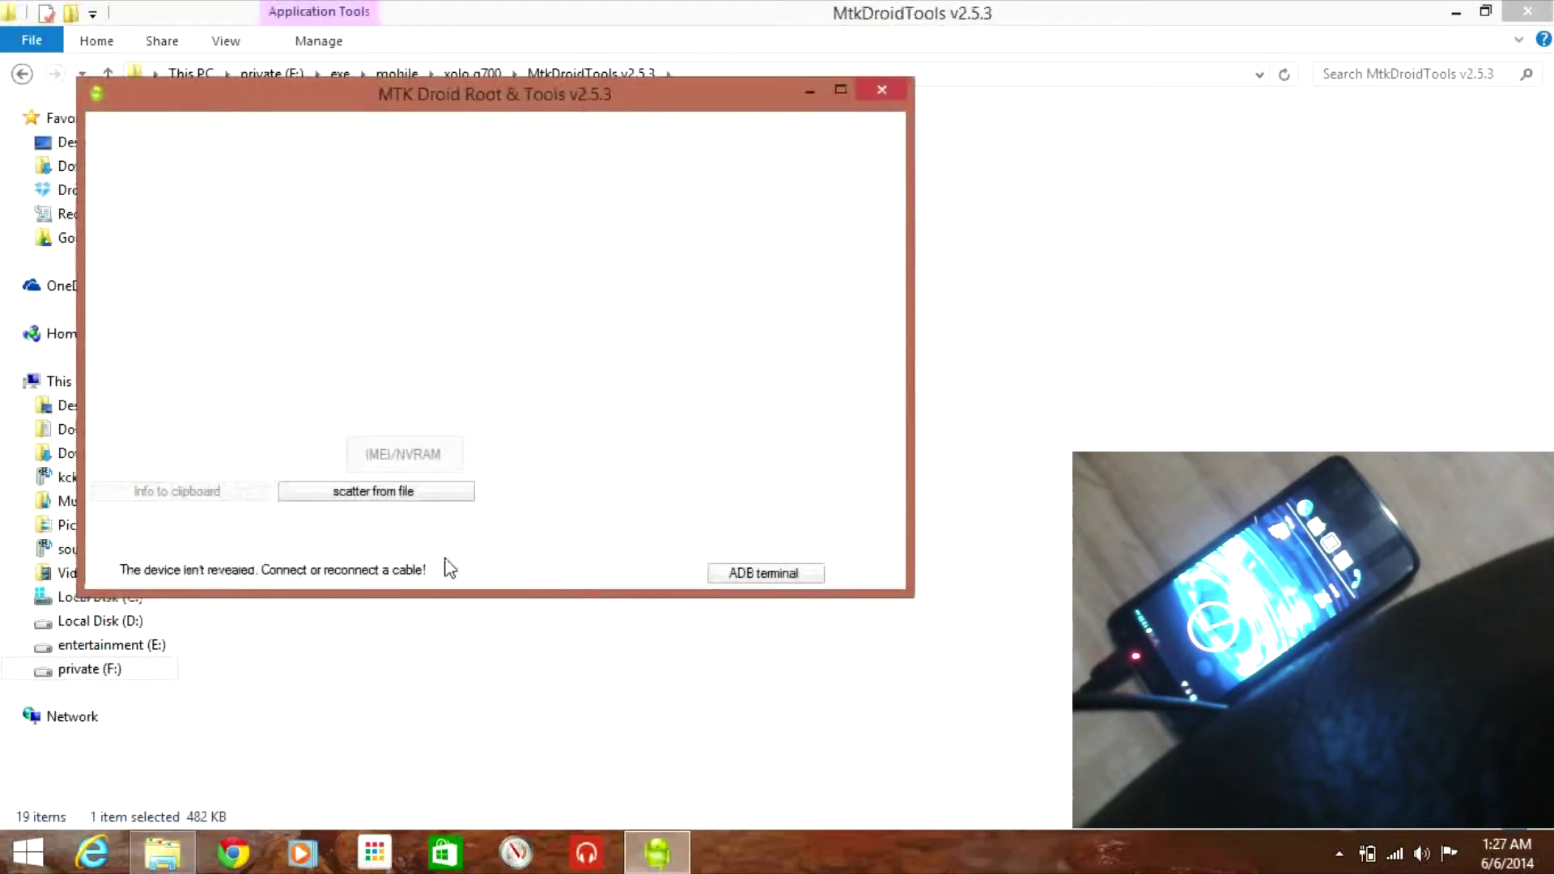
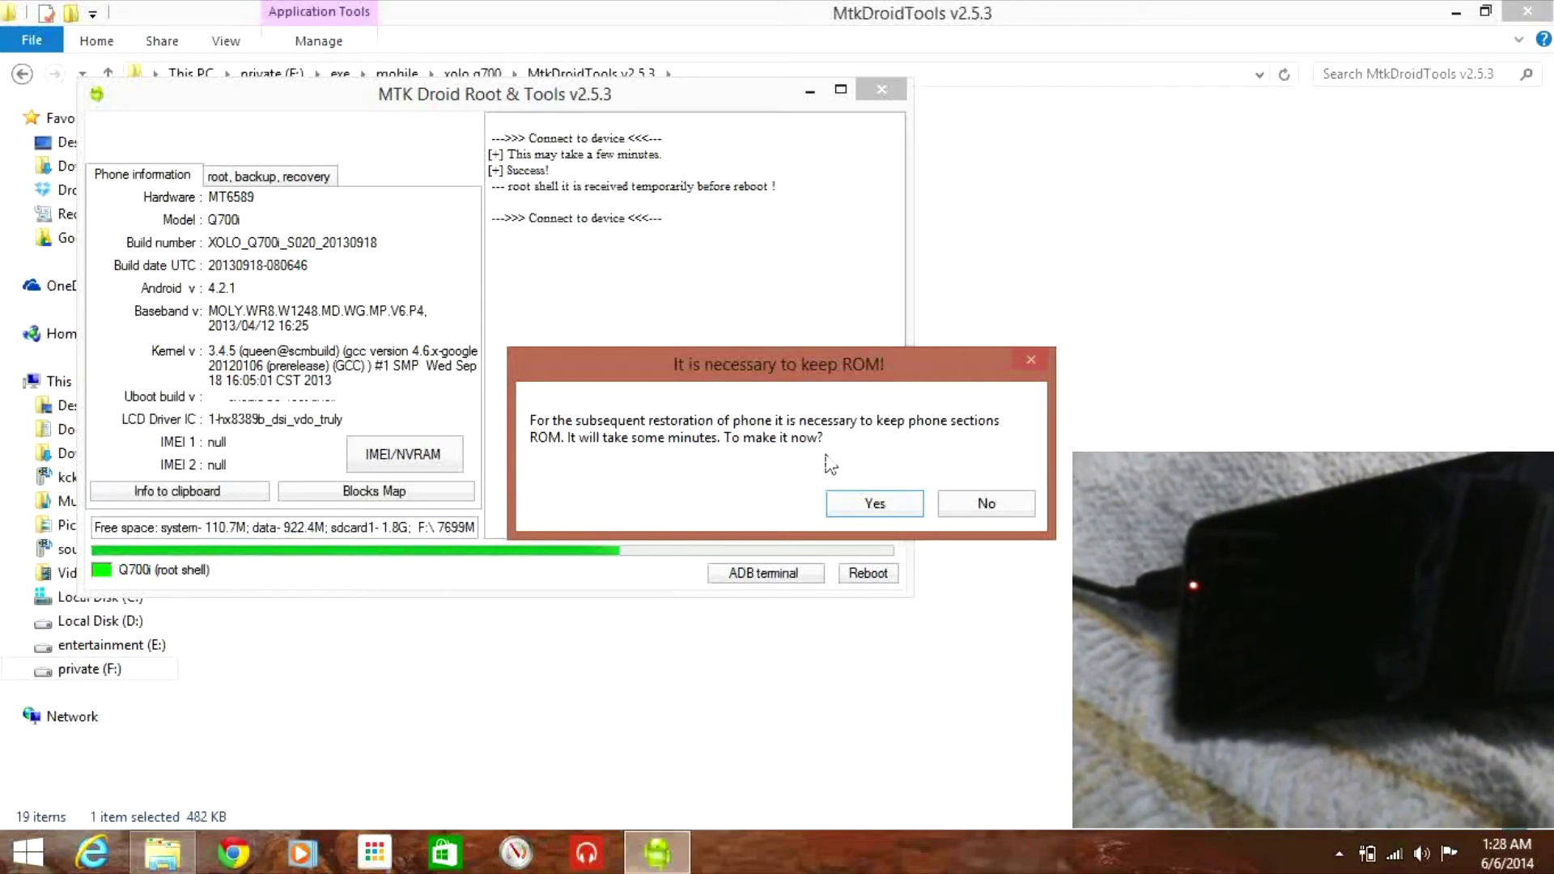
- Skip the ROM sections backup, install SuperSU as the superuser app, and view the phone's block map
click(1026, 502)
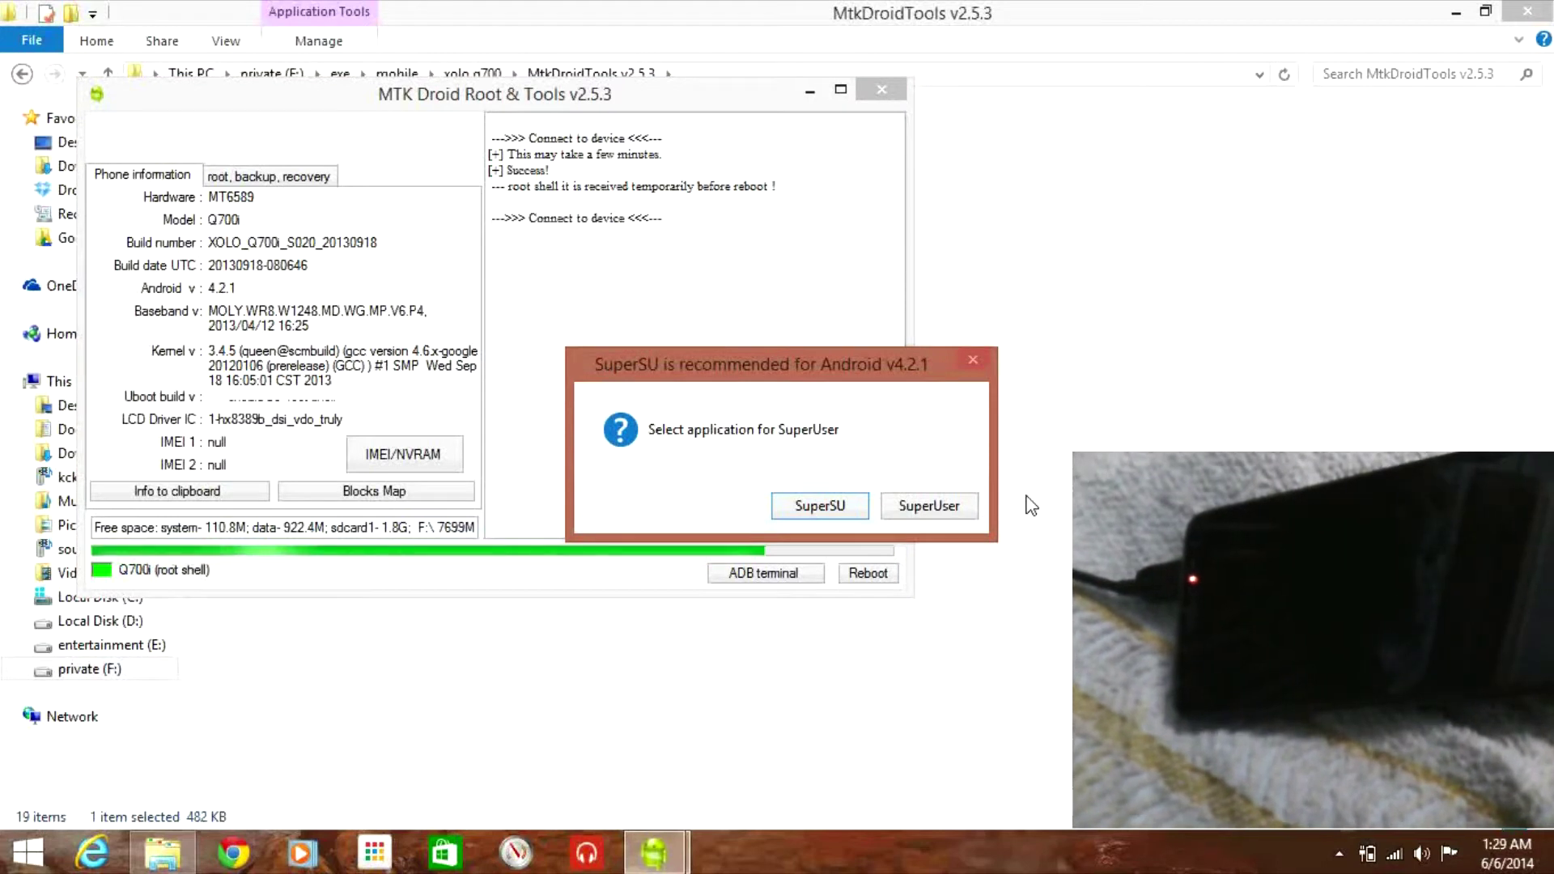
click(850, 508)
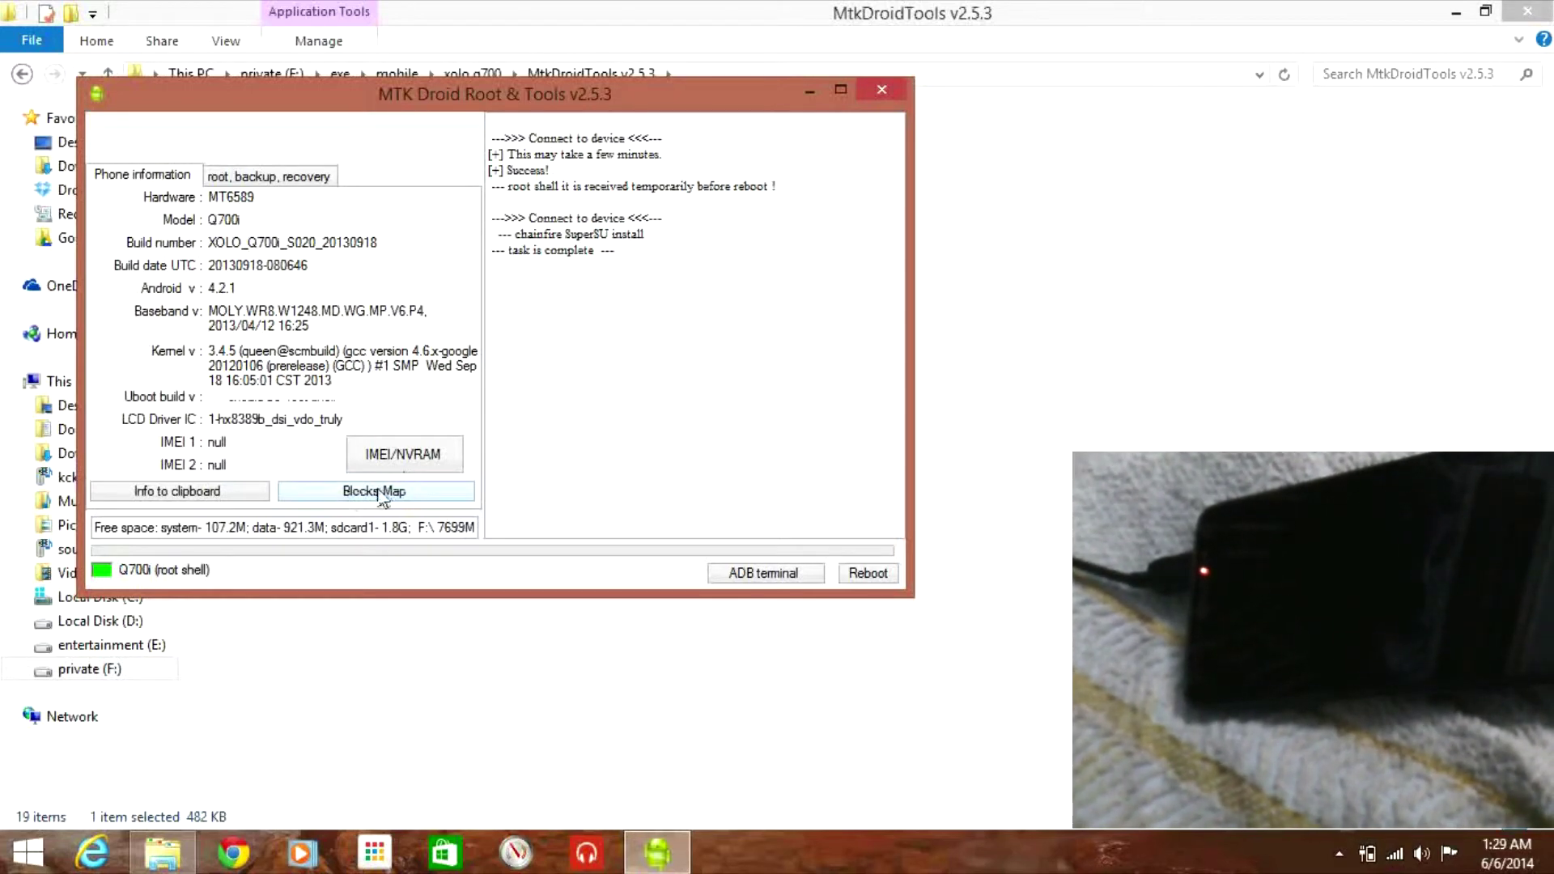
click(381, 495)
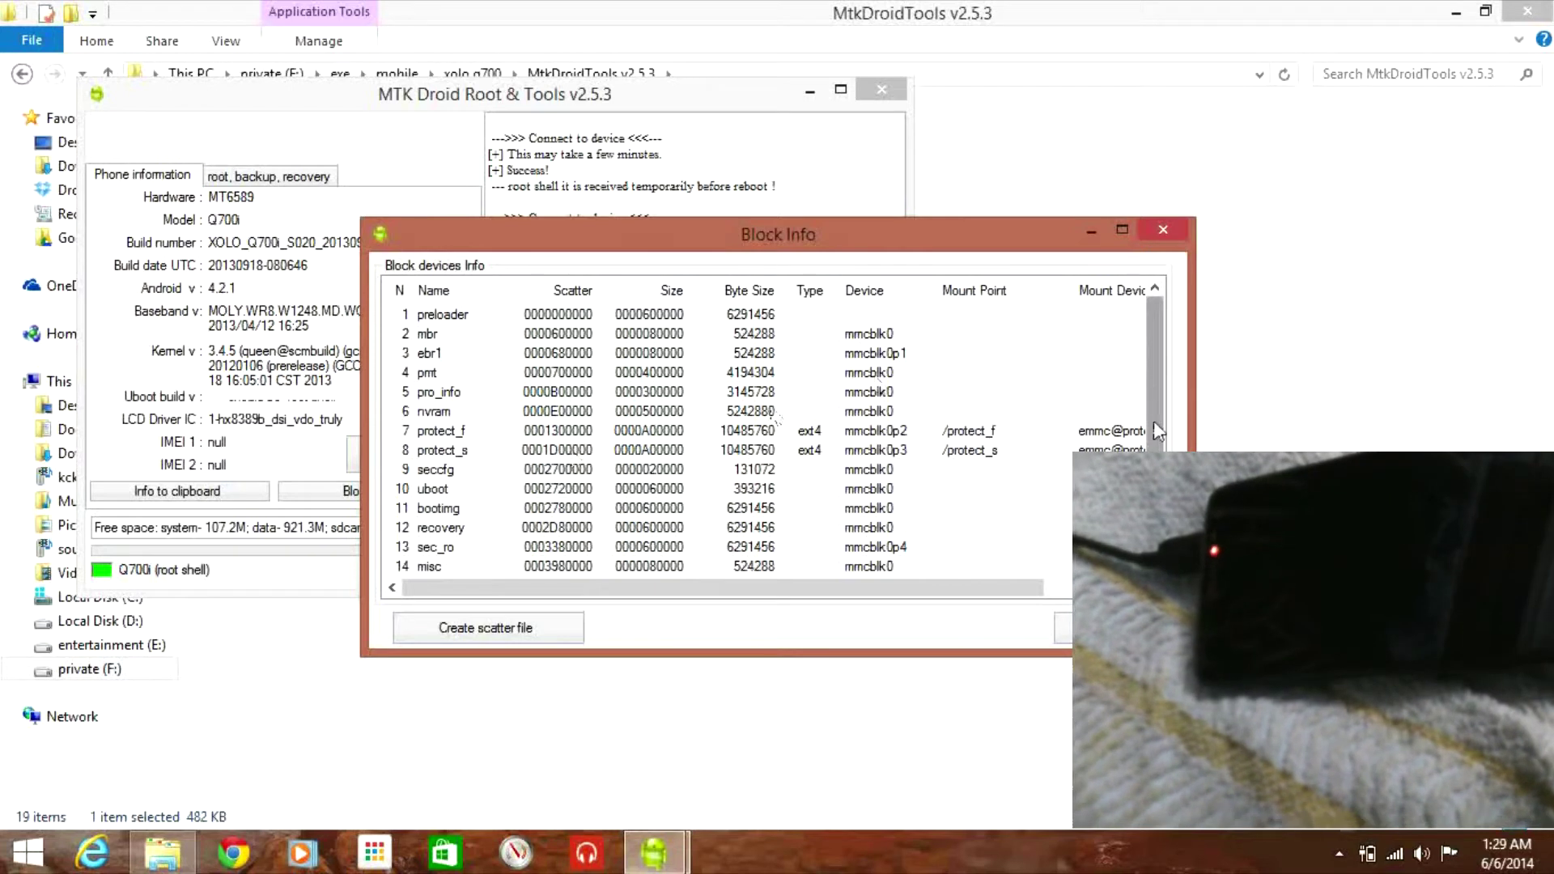
- Create a scatter file from the block map and save it as MT6589_Android_scatter_emmc.txt
scroll(1154, 422, down, 3)
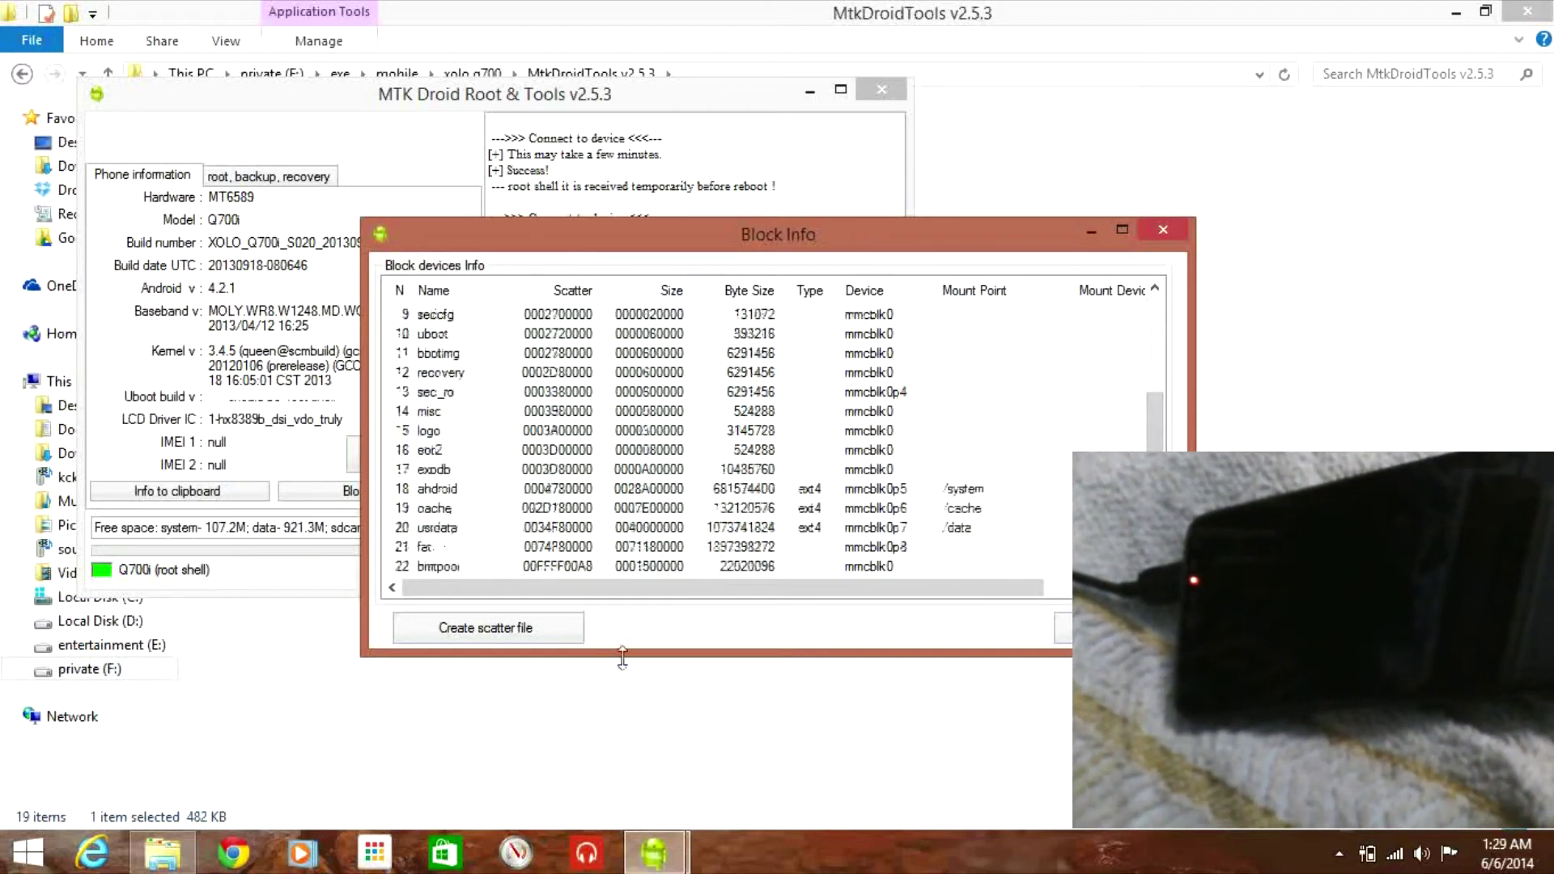
click(493, 628)
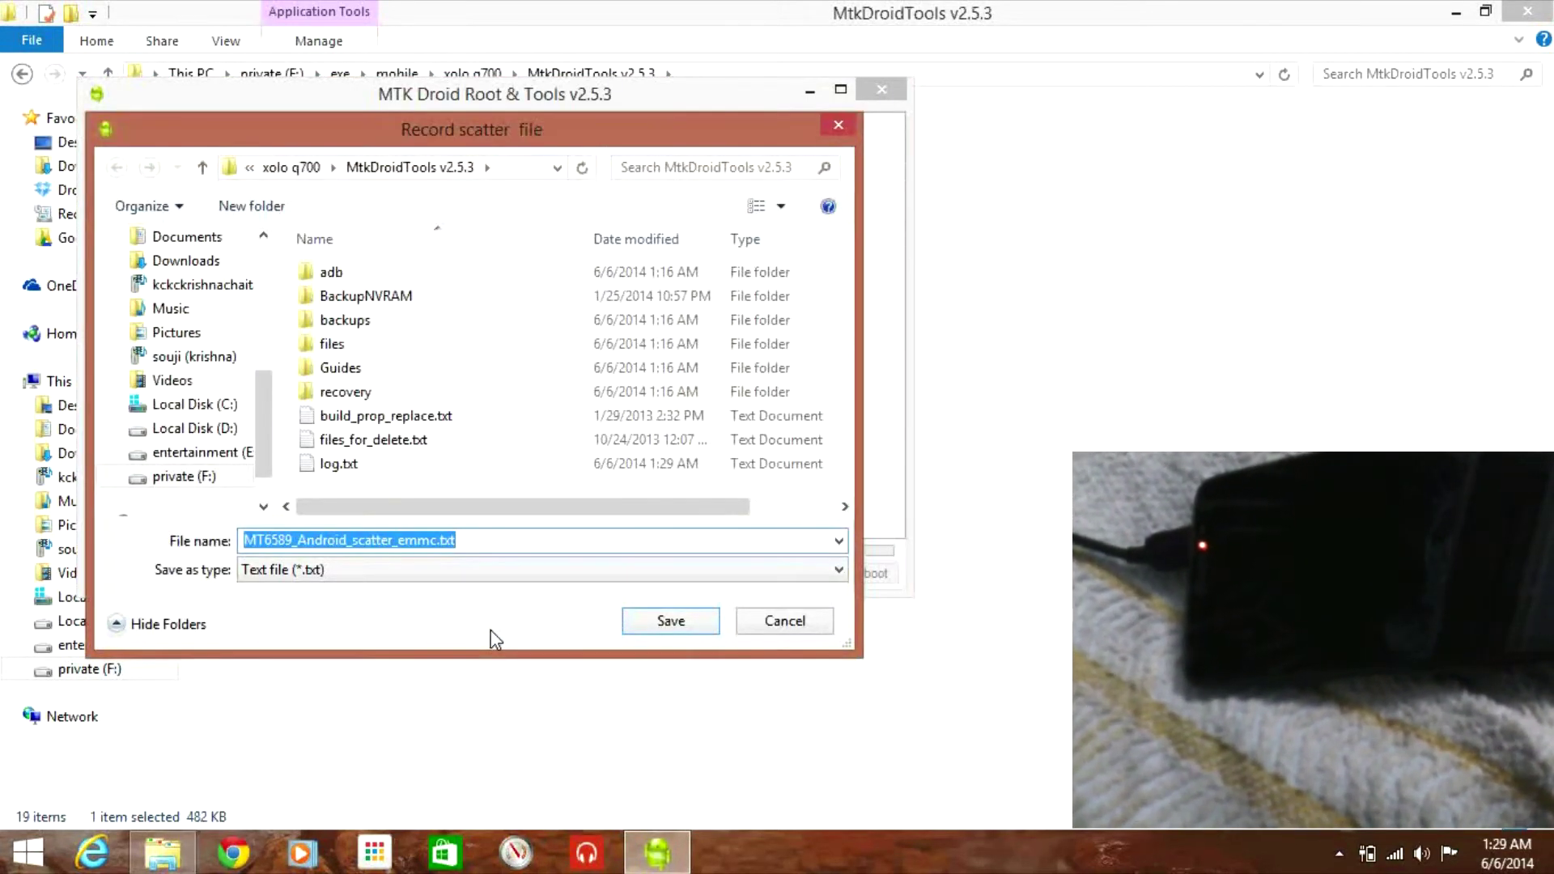
click(646, 623)
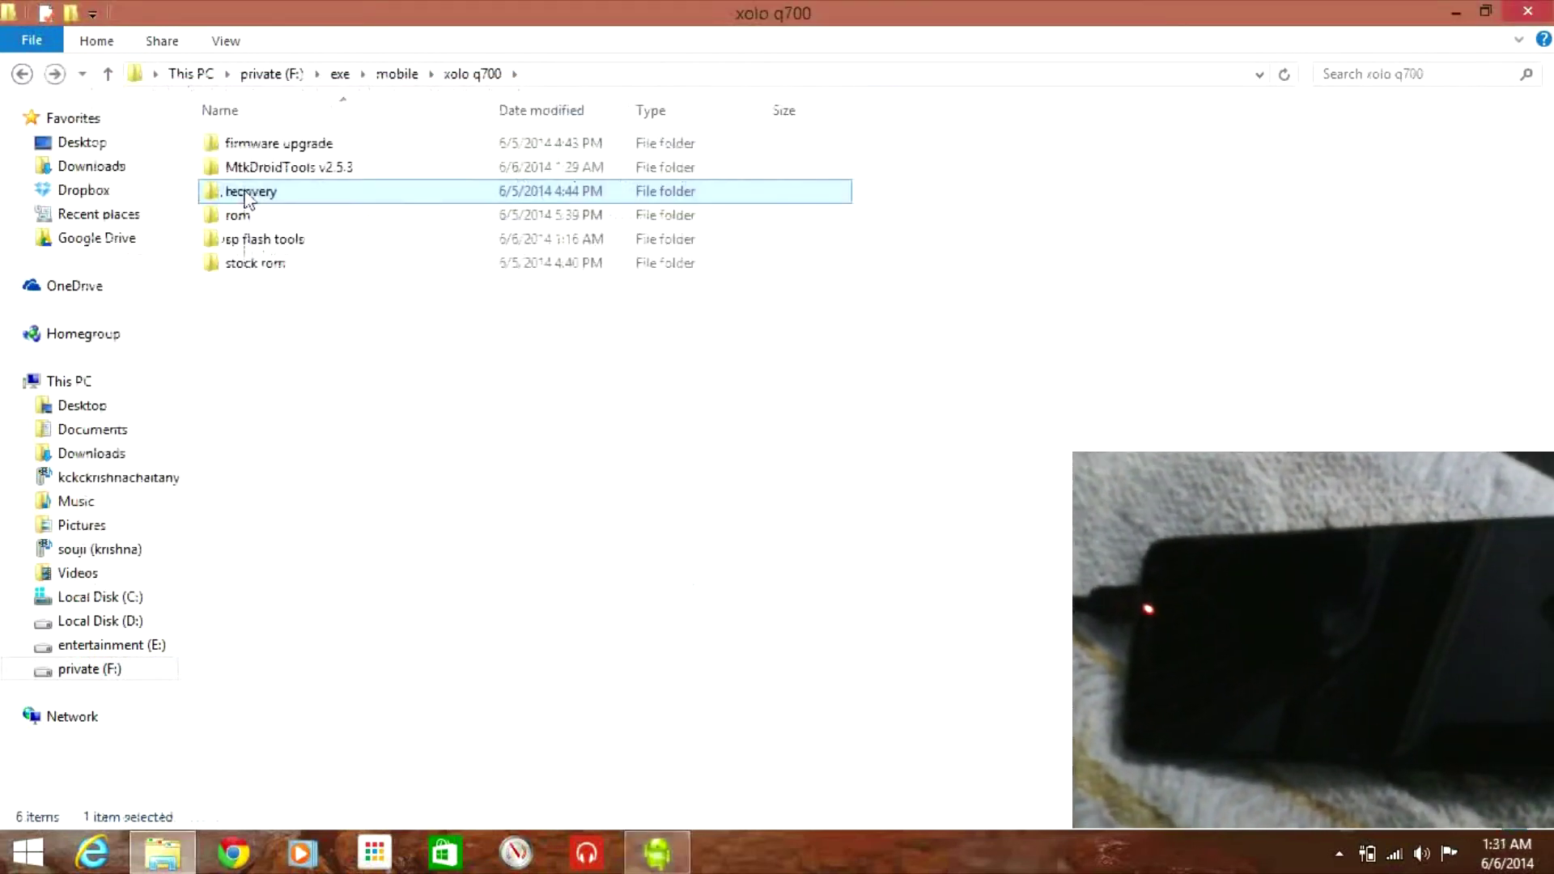
- Open the CWM_XOLO_Q700_Compiled_by_thatsgamer recovery folder and view the old scatter text file in Notepad
double_click(249, 197)
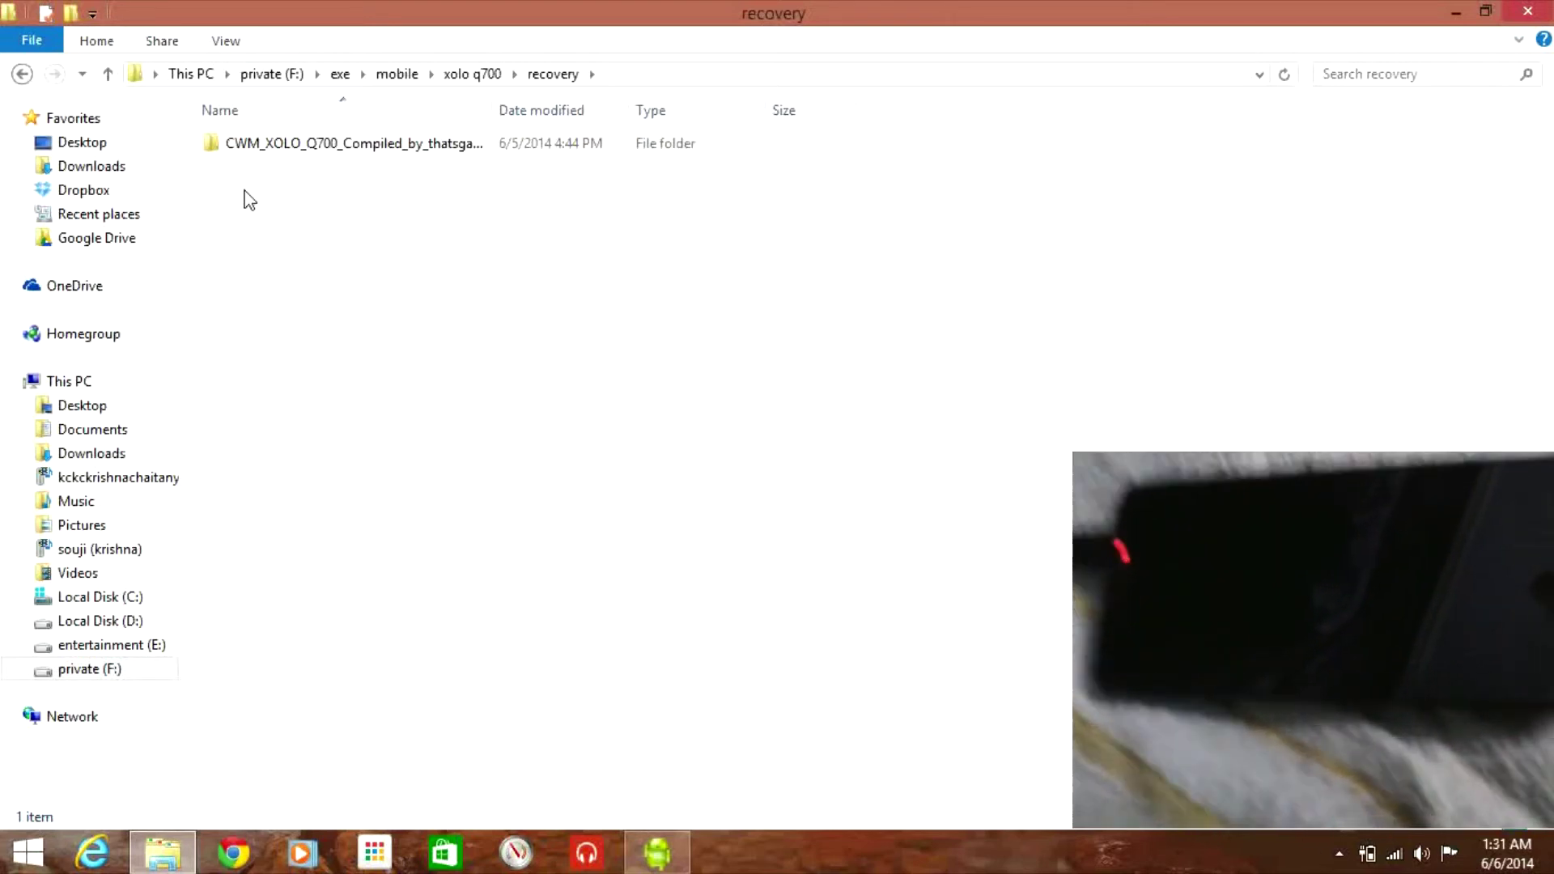
double_click(313, 147)
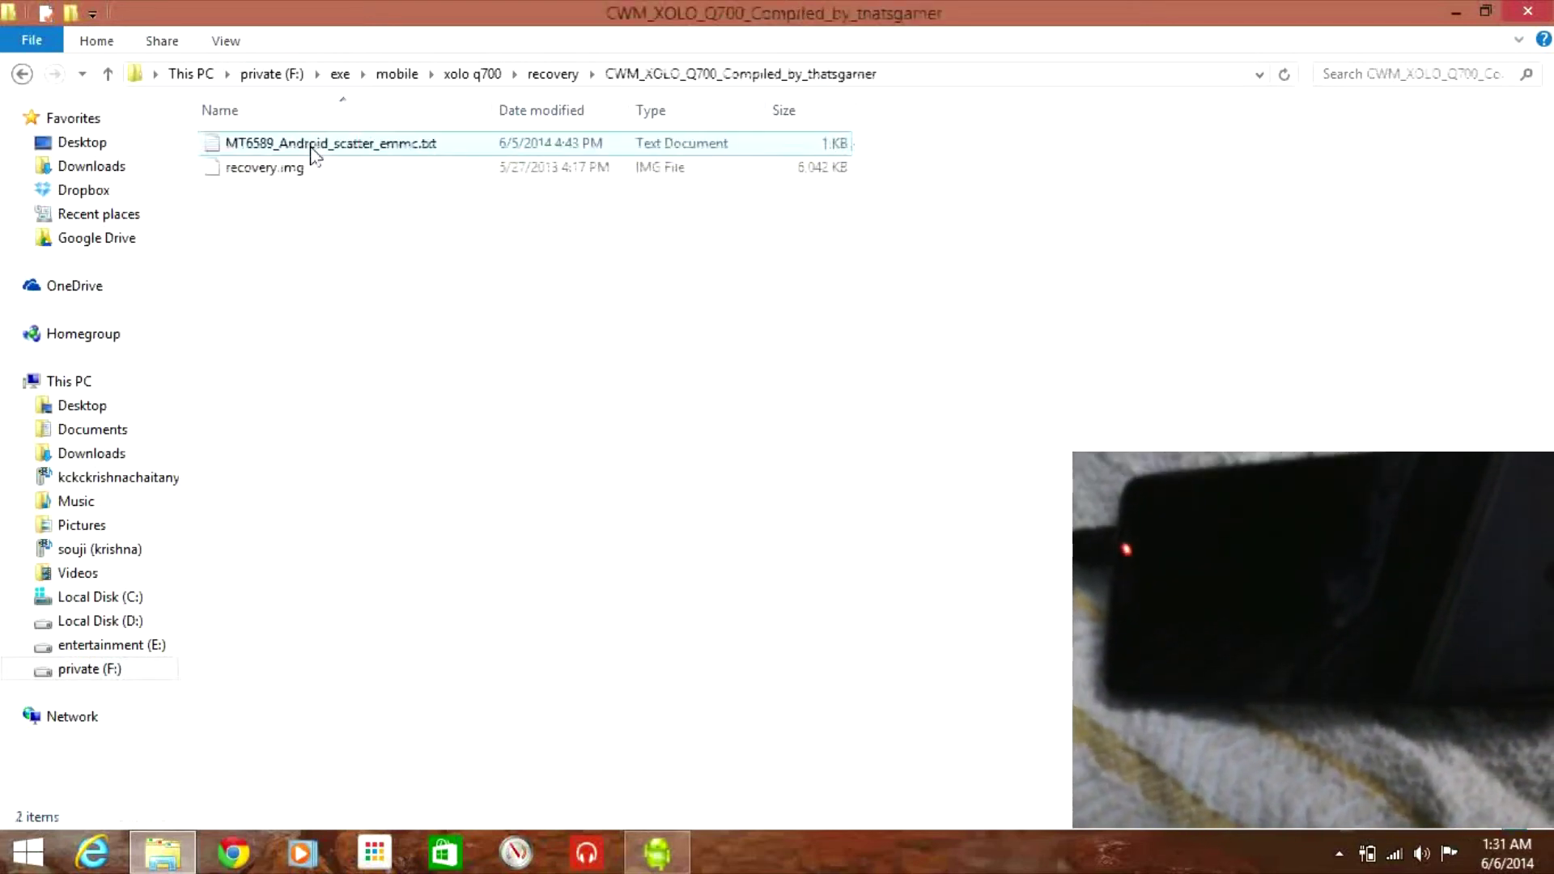
click(348, 151)
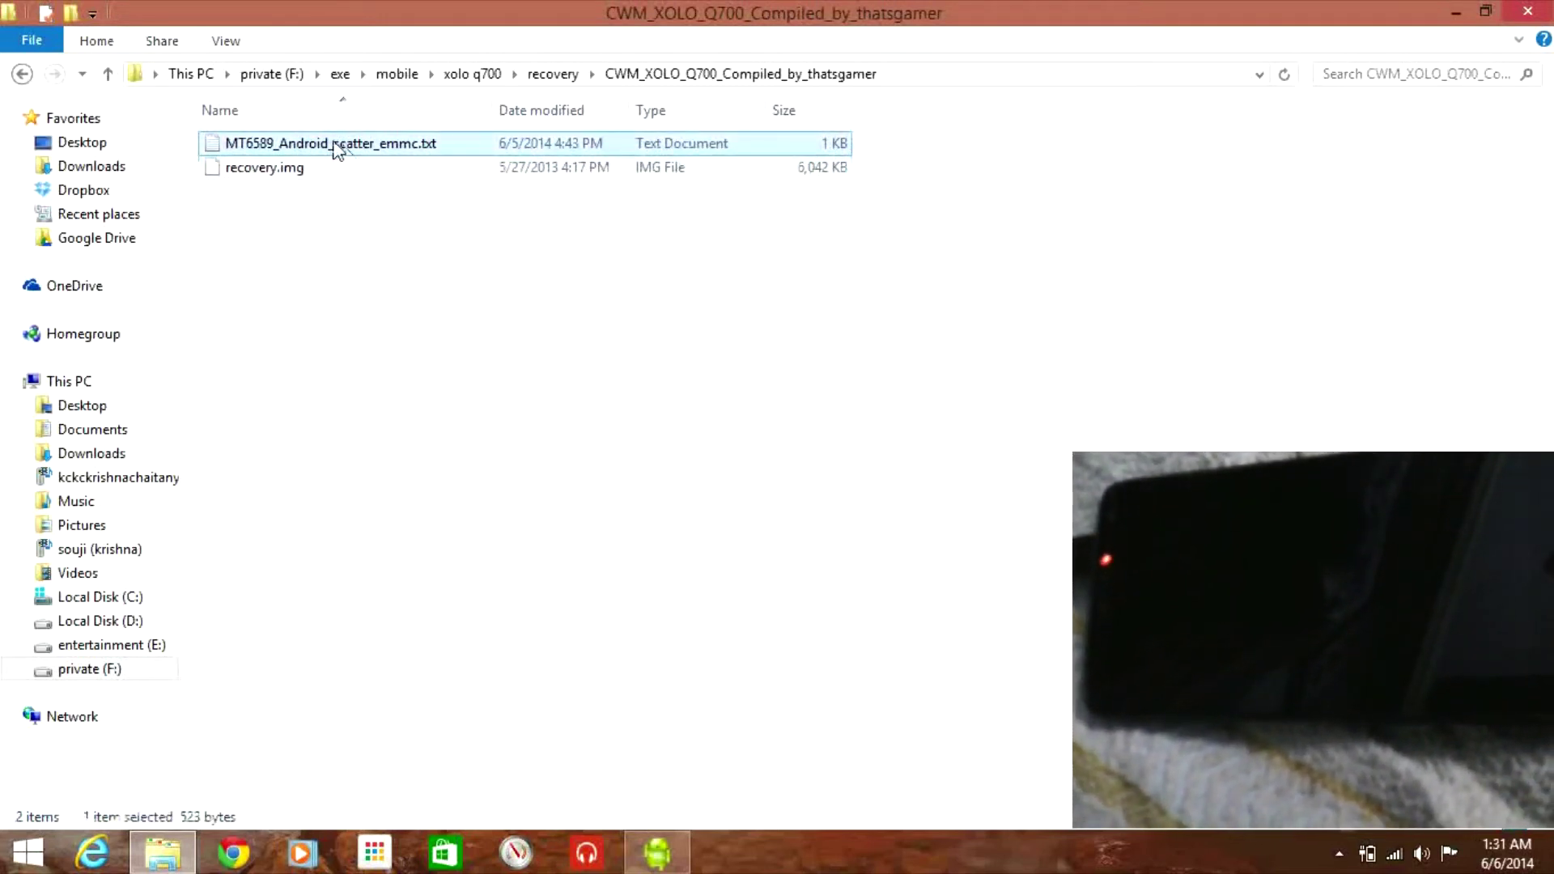
click(336, 147)
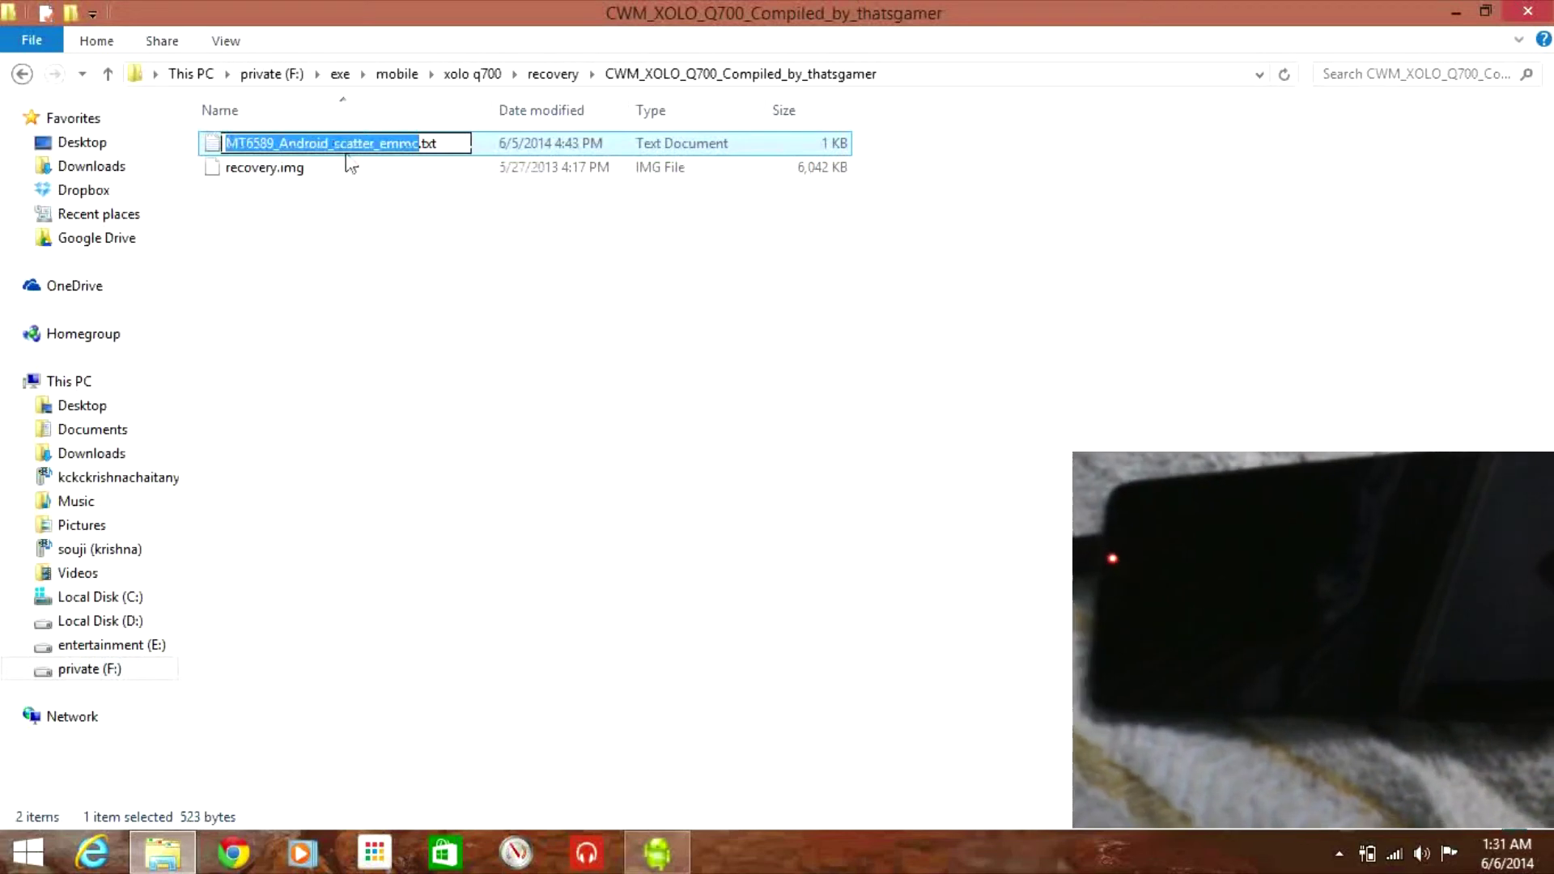
click(423, 198)
click(433, 153)
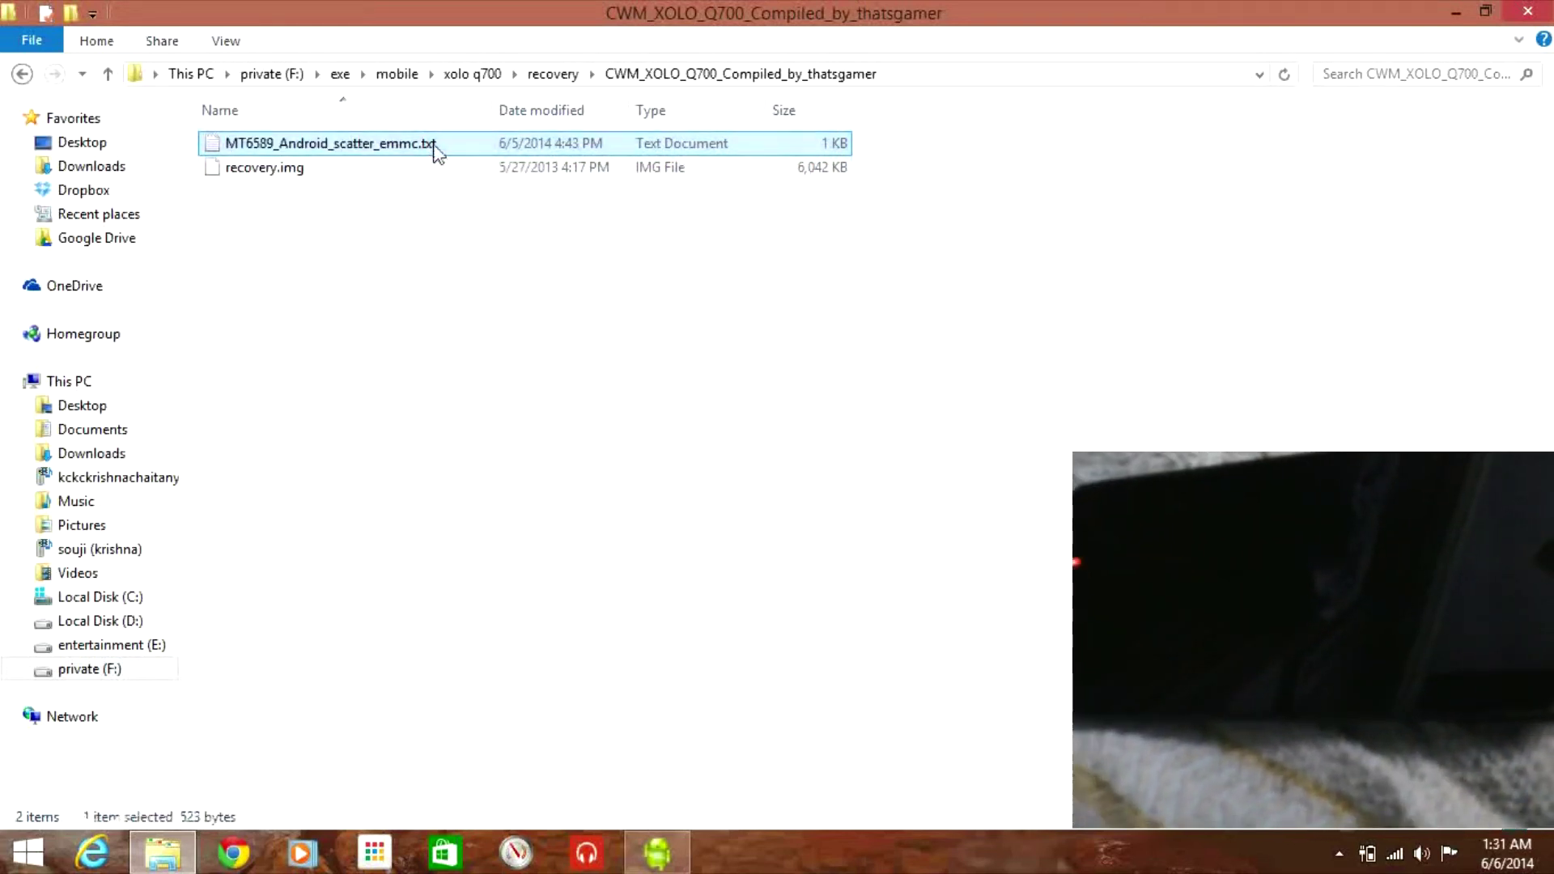
double_click(436, 146)
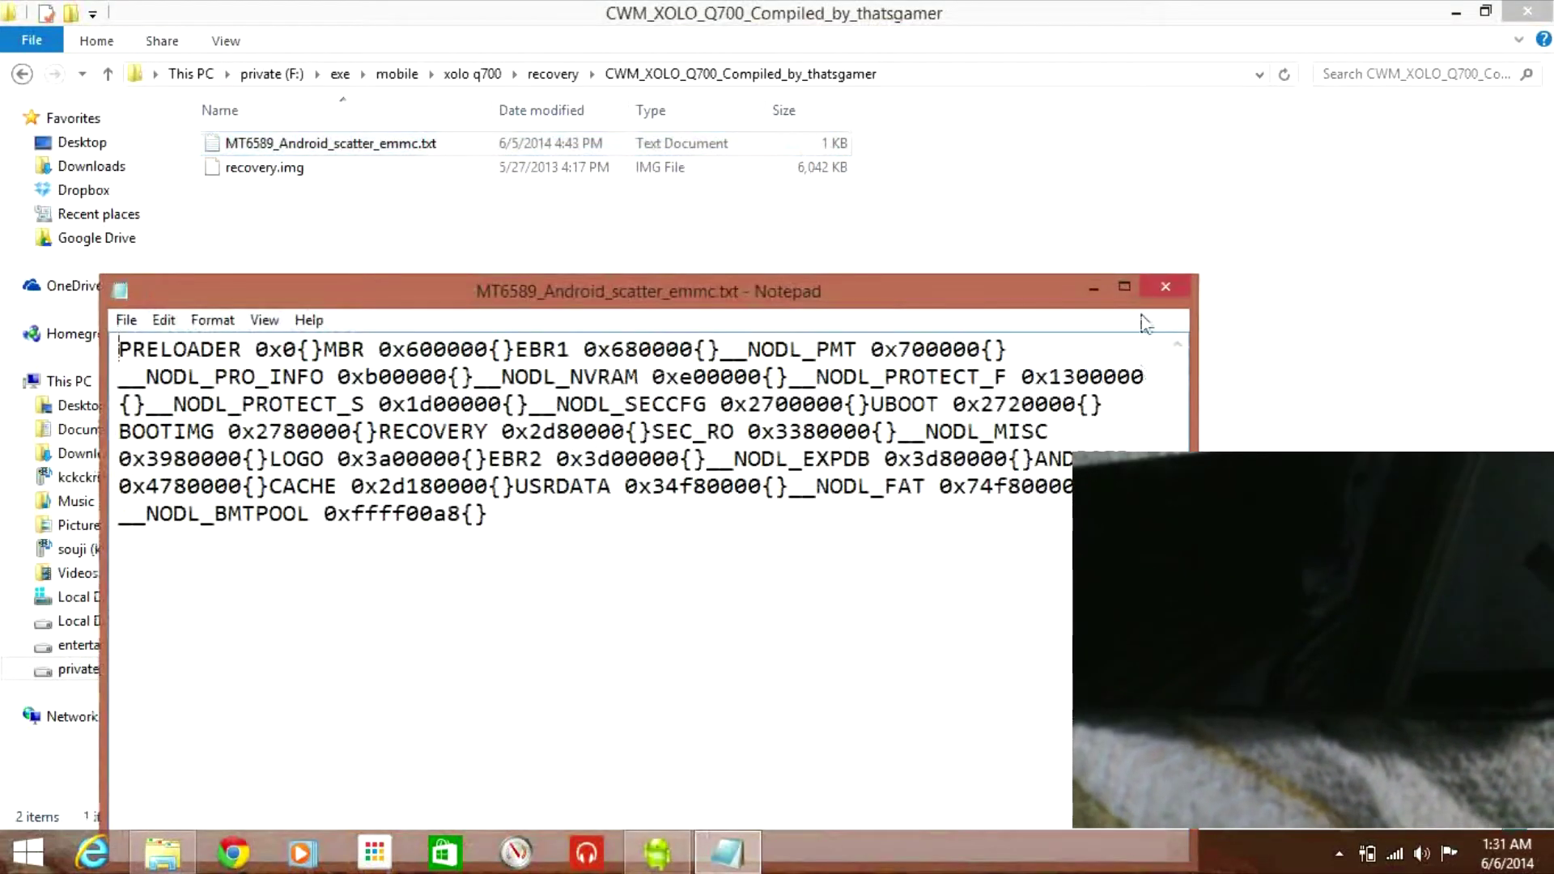
- Close the viewer and delete the old scatter file, leaving only recovery.img
click(1182, 285)
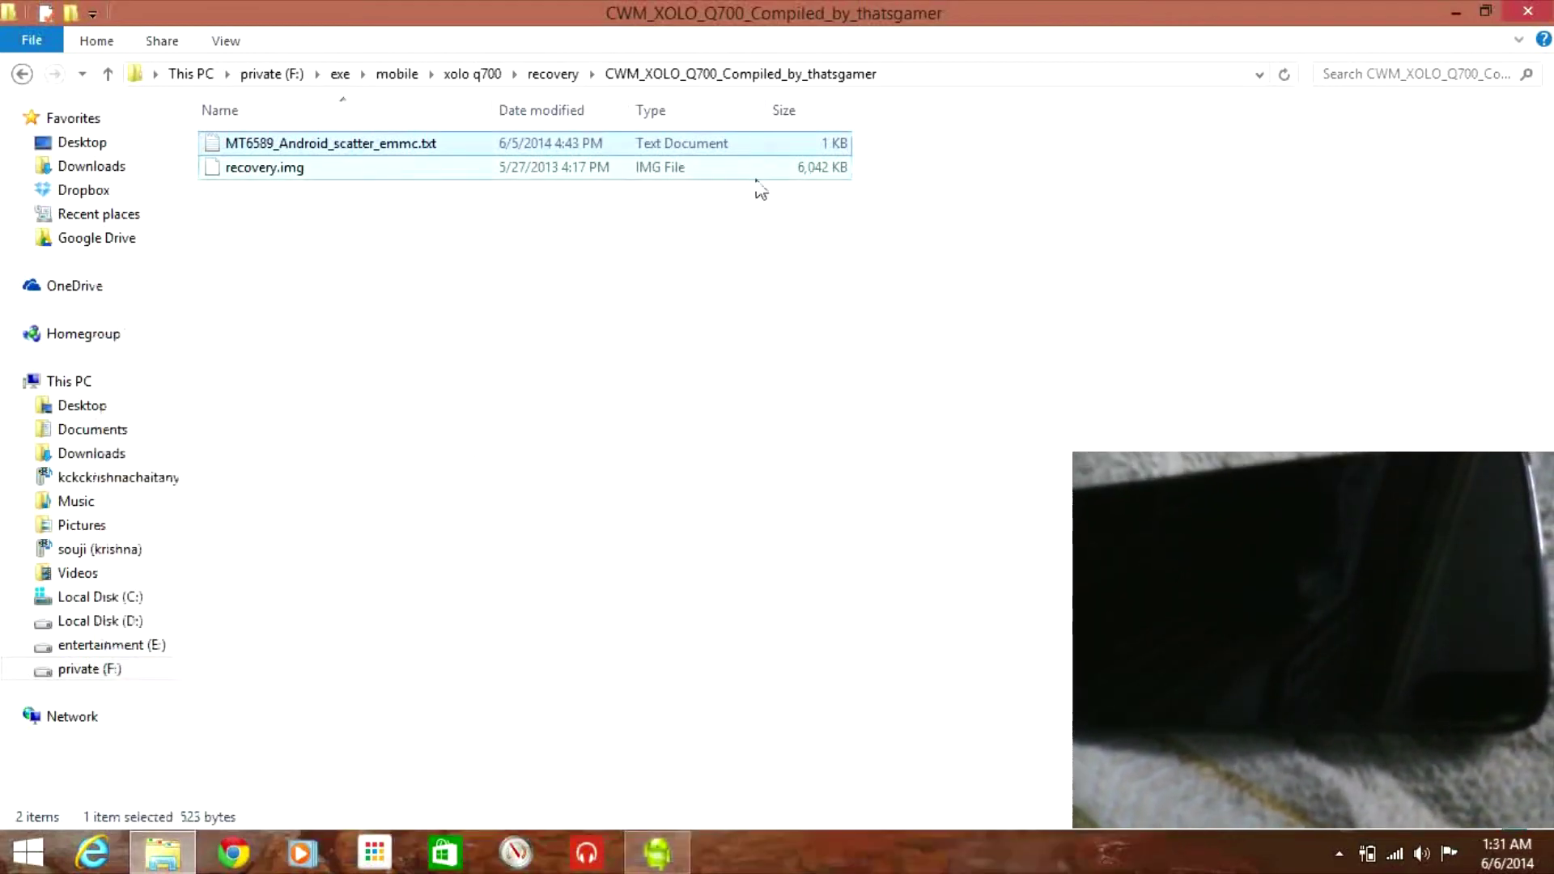
key(Delete)
key(Return)
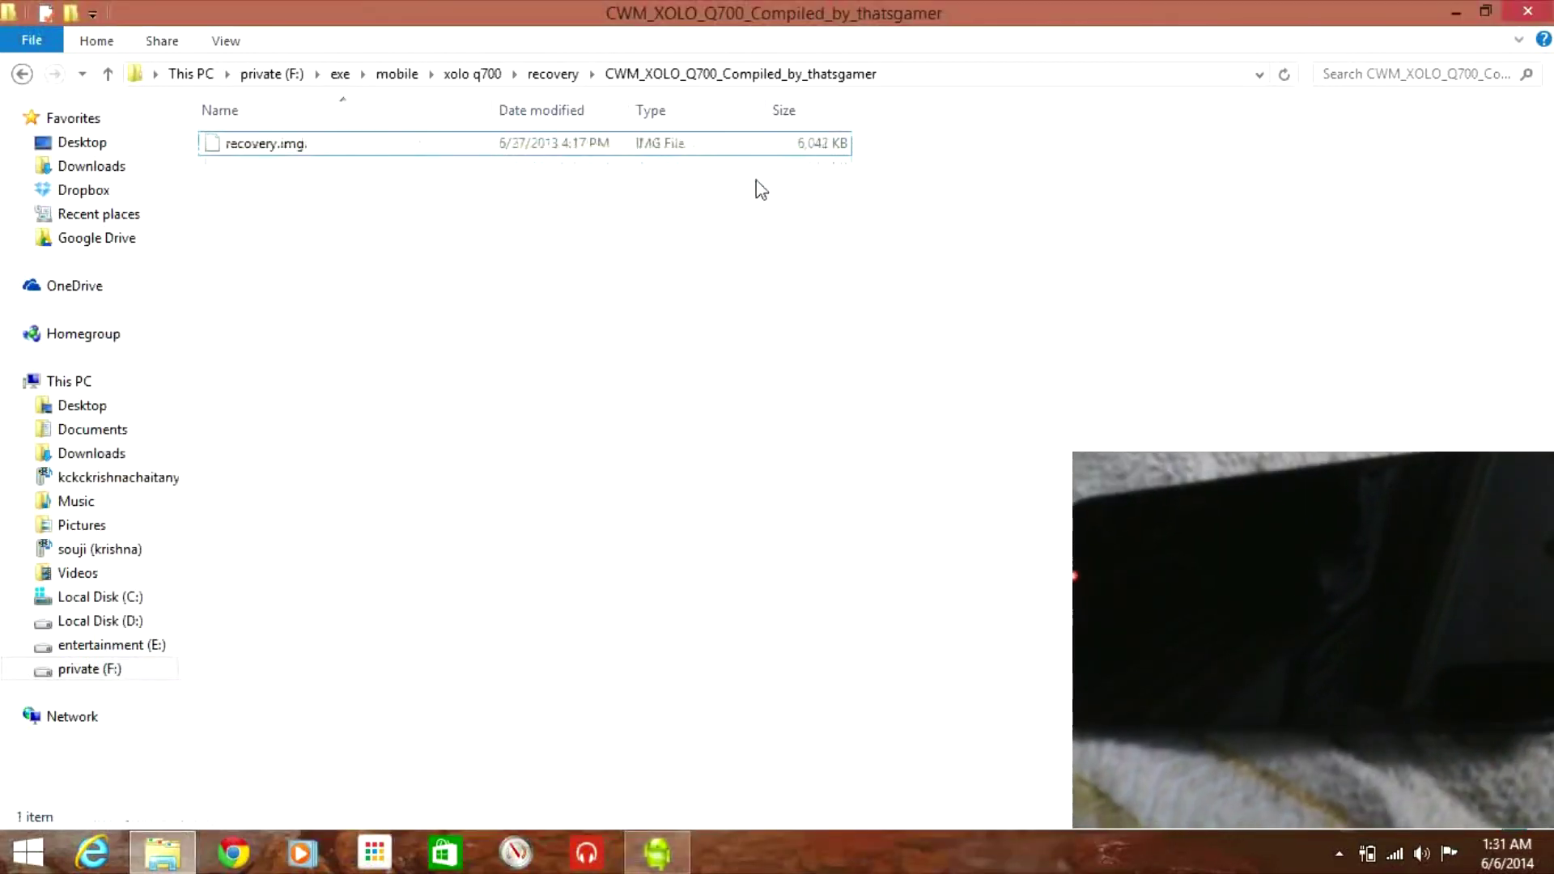
- Select the newly generated scatter file in the MtkDroidTools v2.5.3 folder
click(22, 73)
click(22, 73)
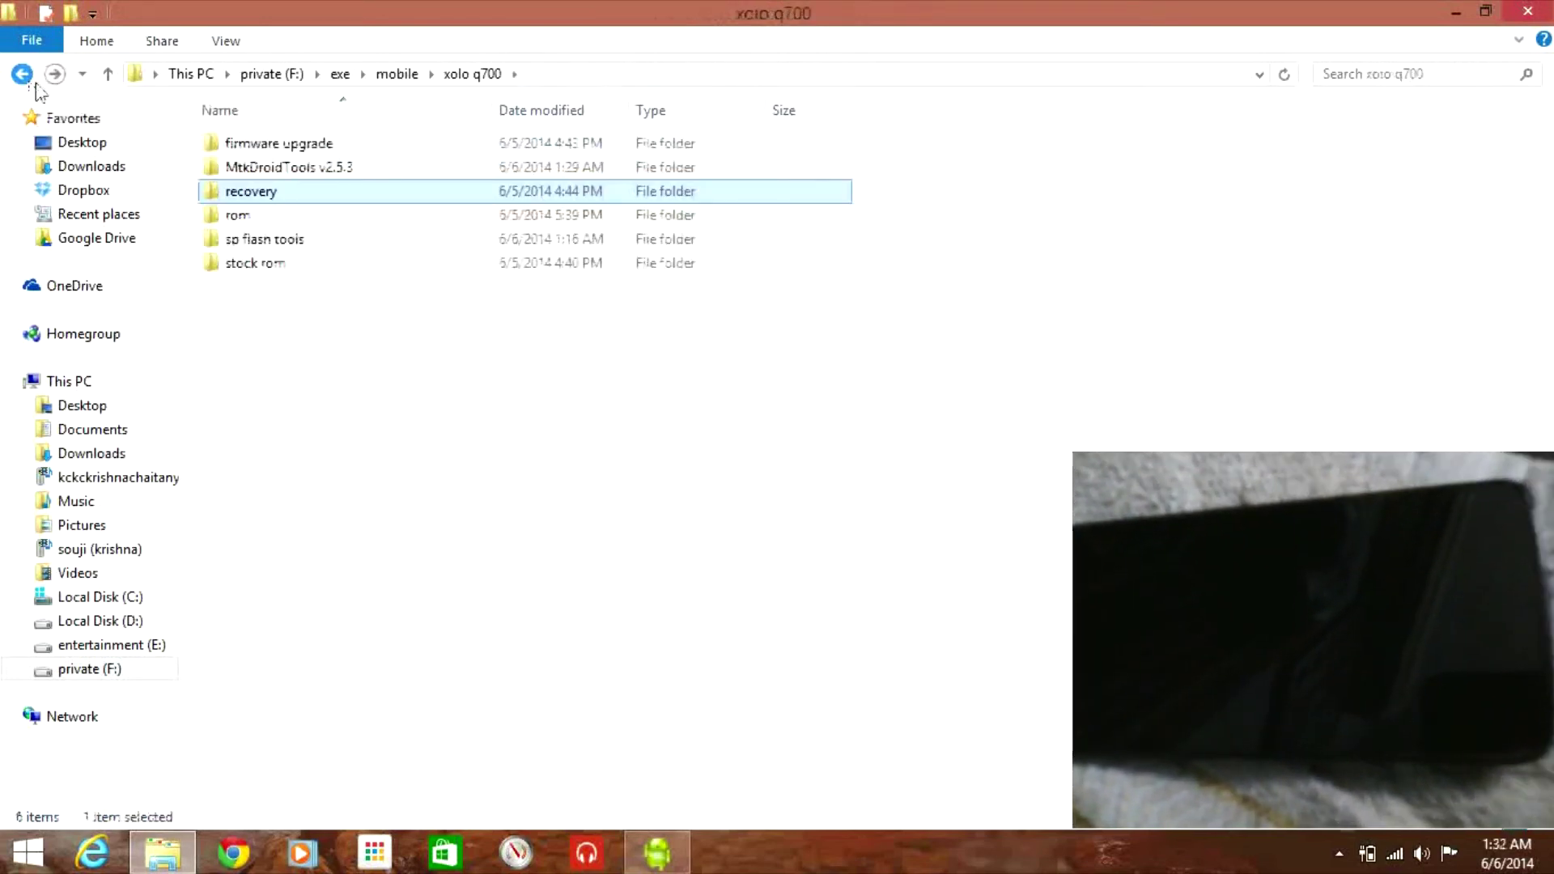
double_click(347, 168)
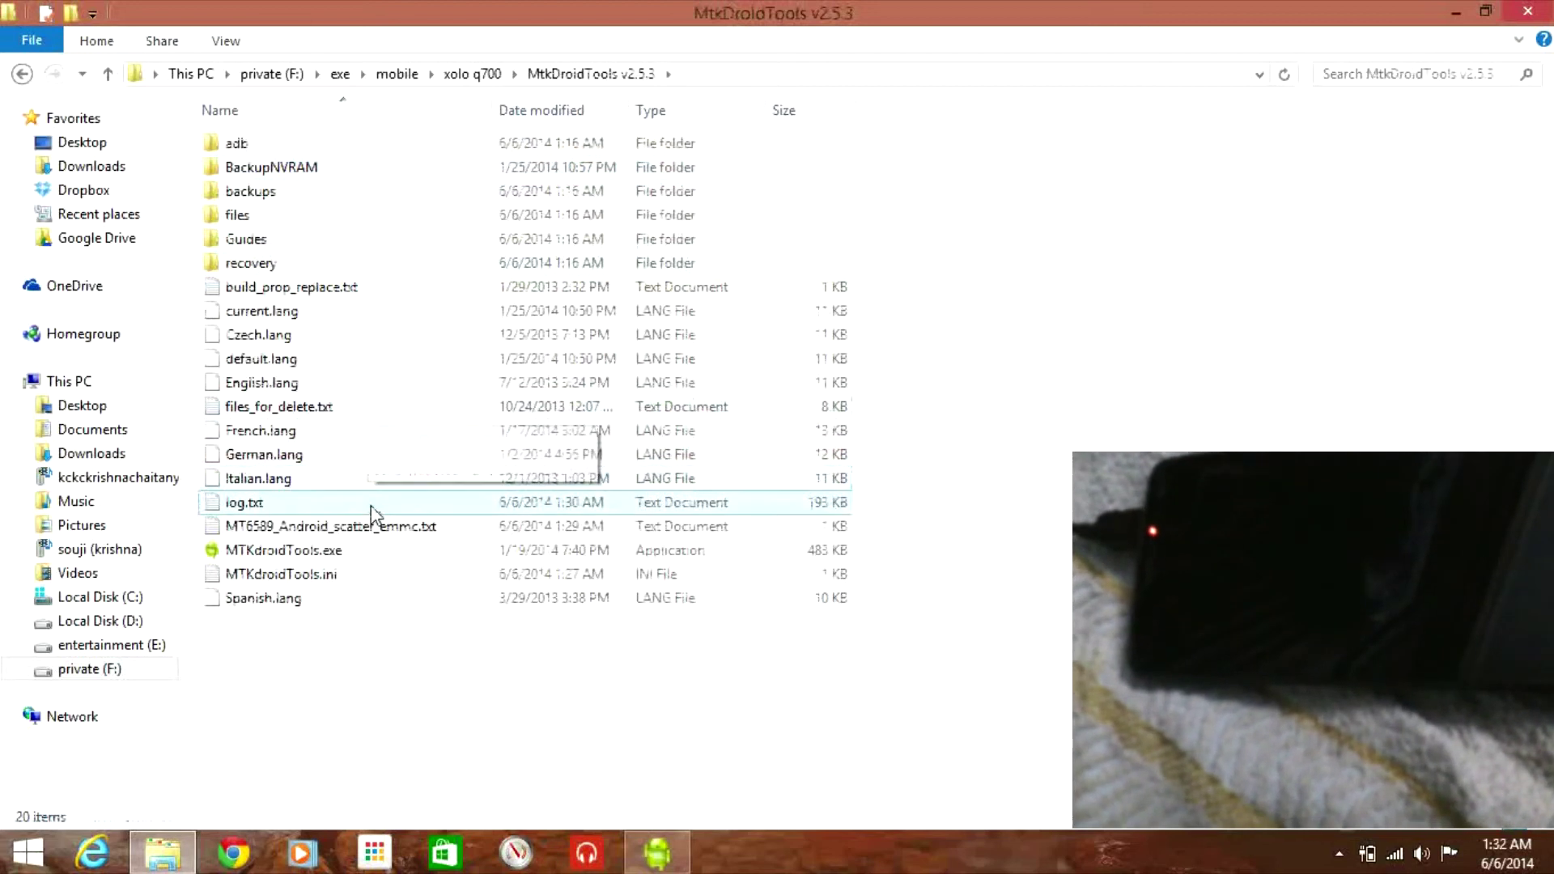
click(374, 527)
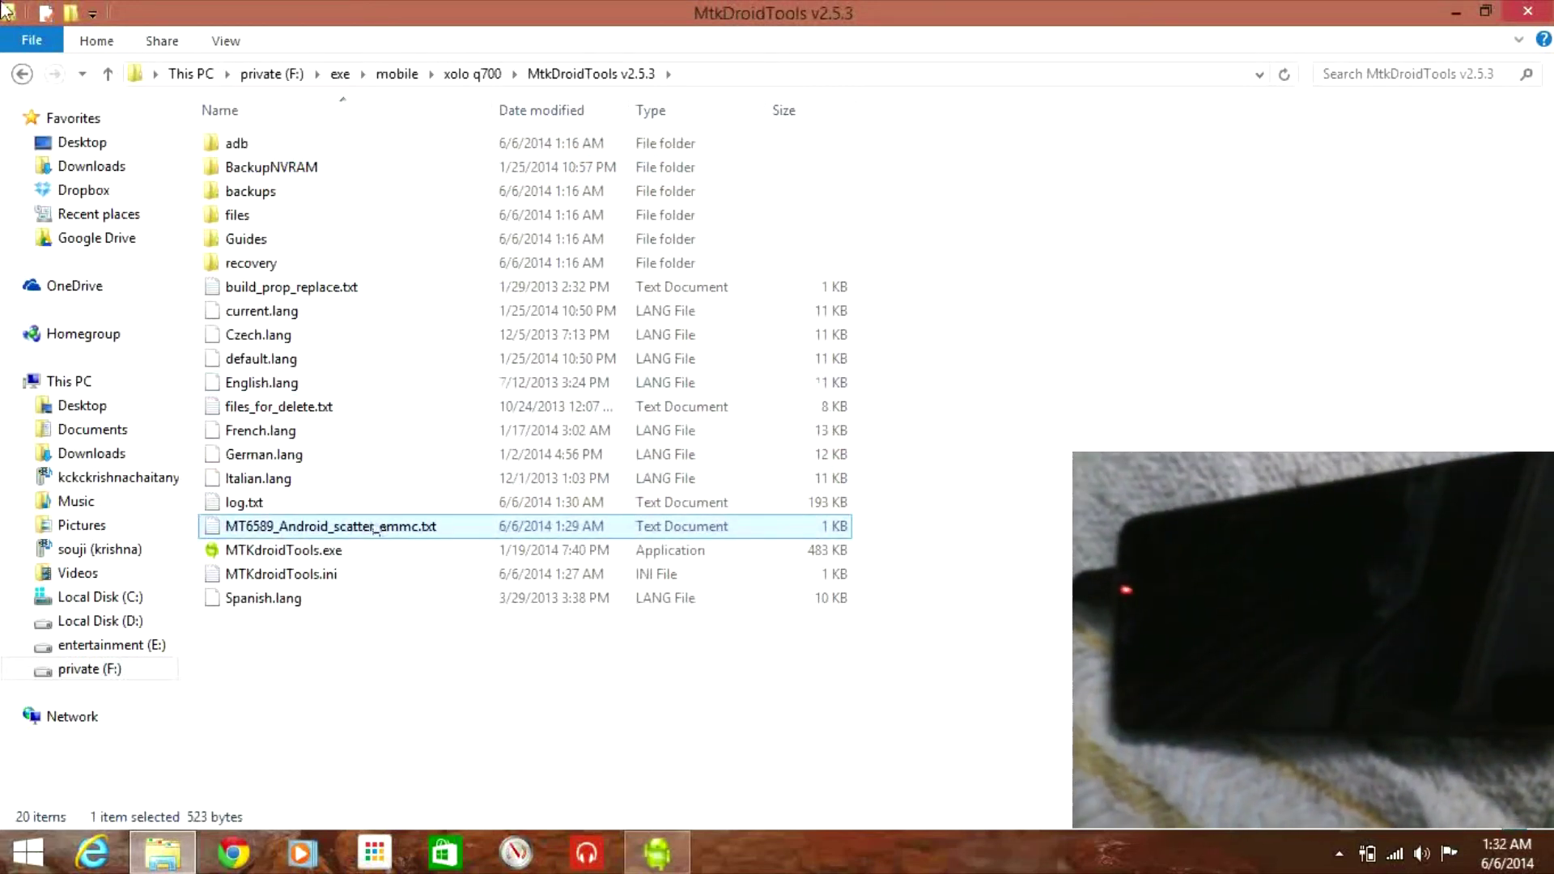
- Place the new scatter file beside recovery.img in the CWM folder and close MTK Droid Root & Tools
click(22, 74)
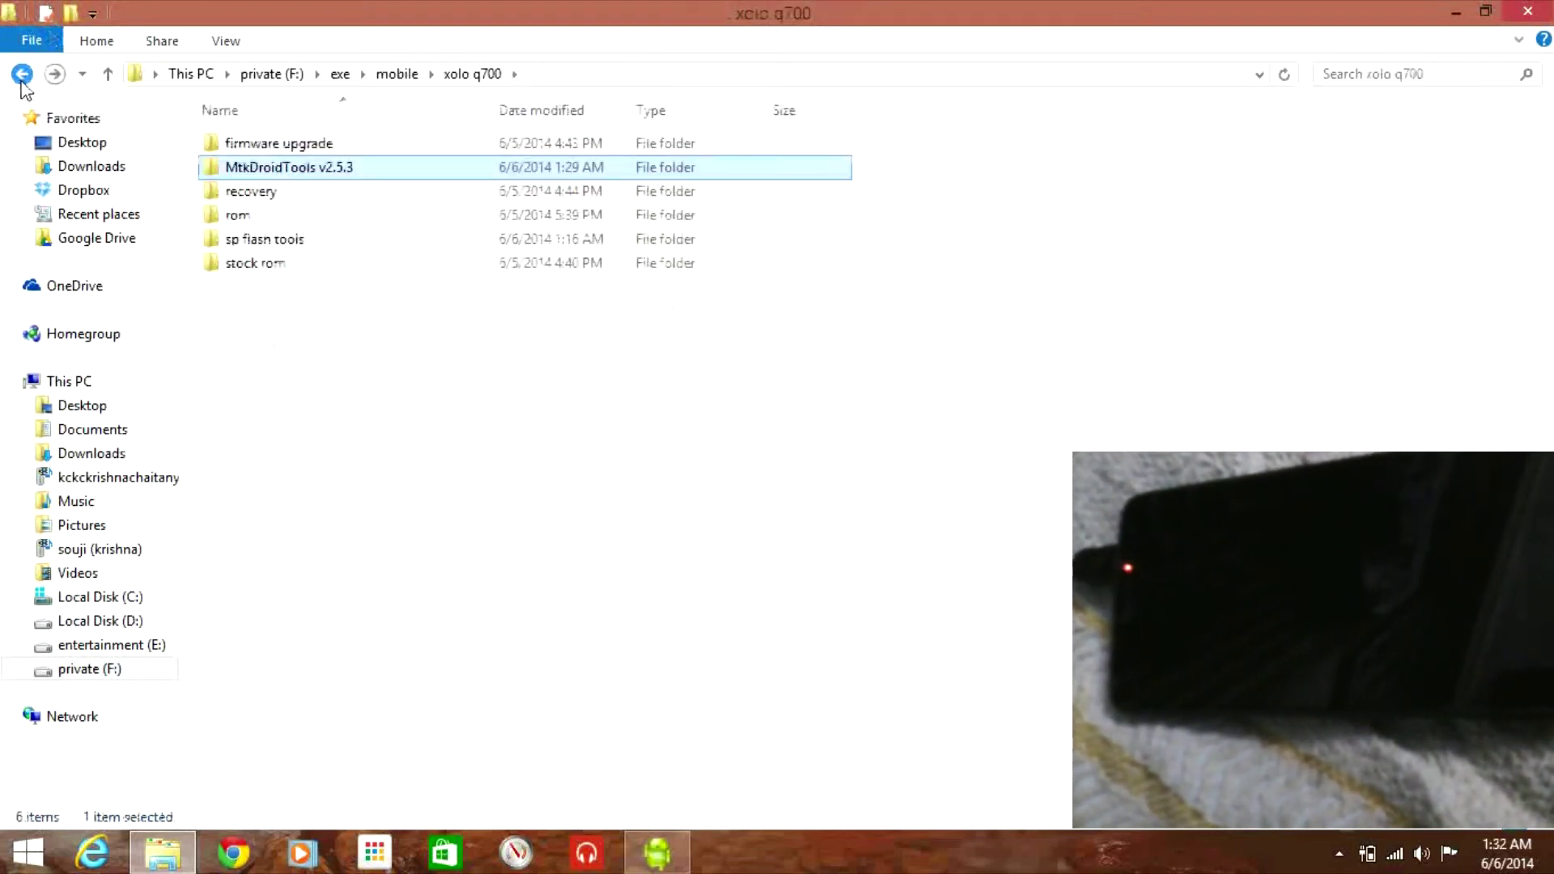
double_click(285, 193)
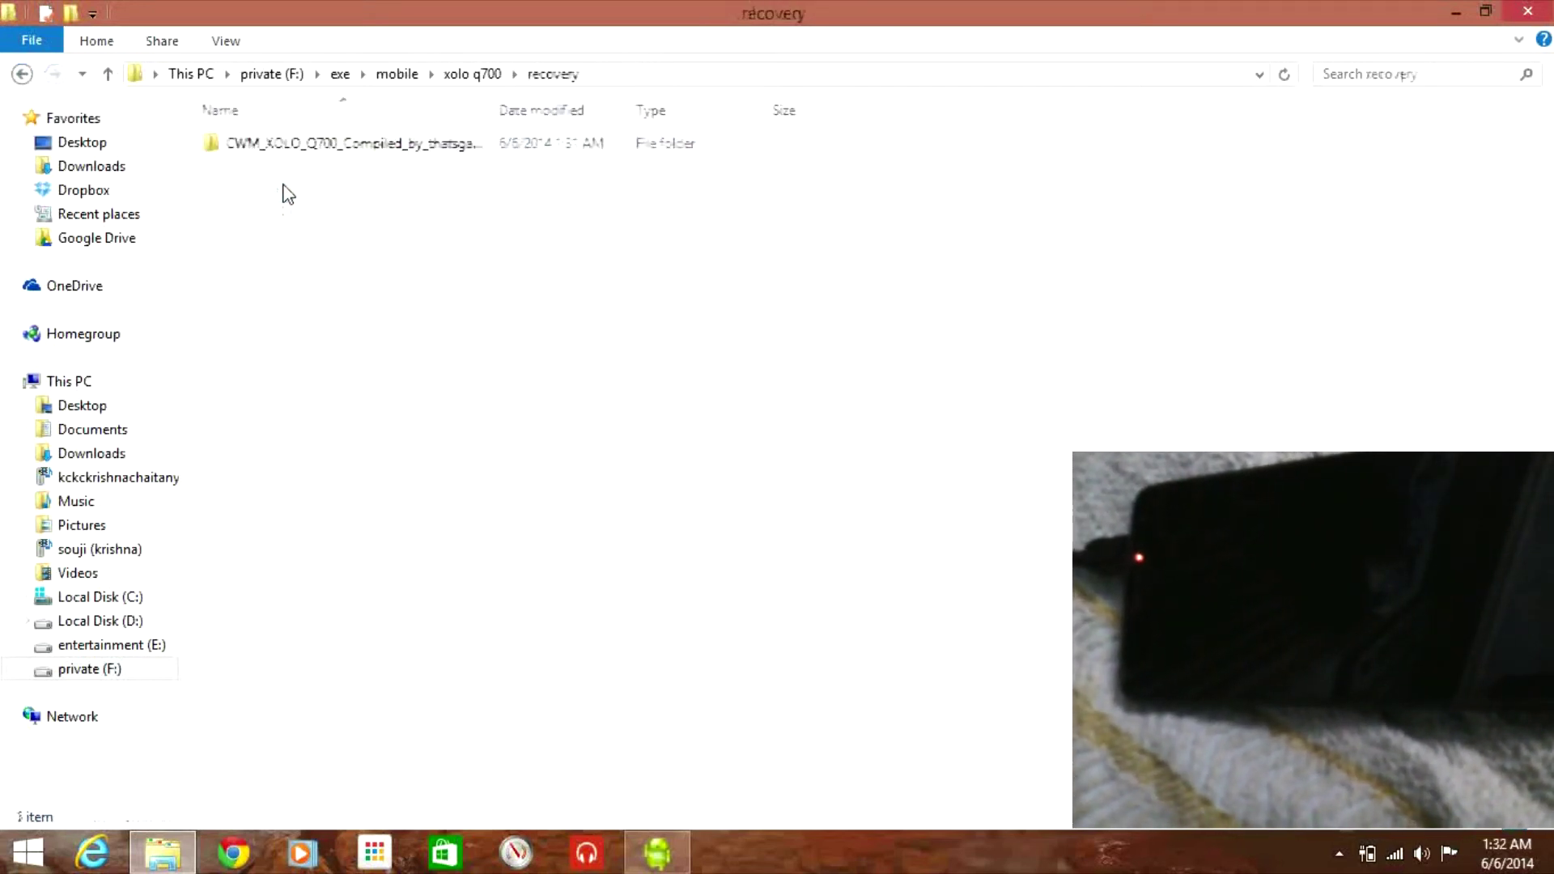
double_click(306, 152)
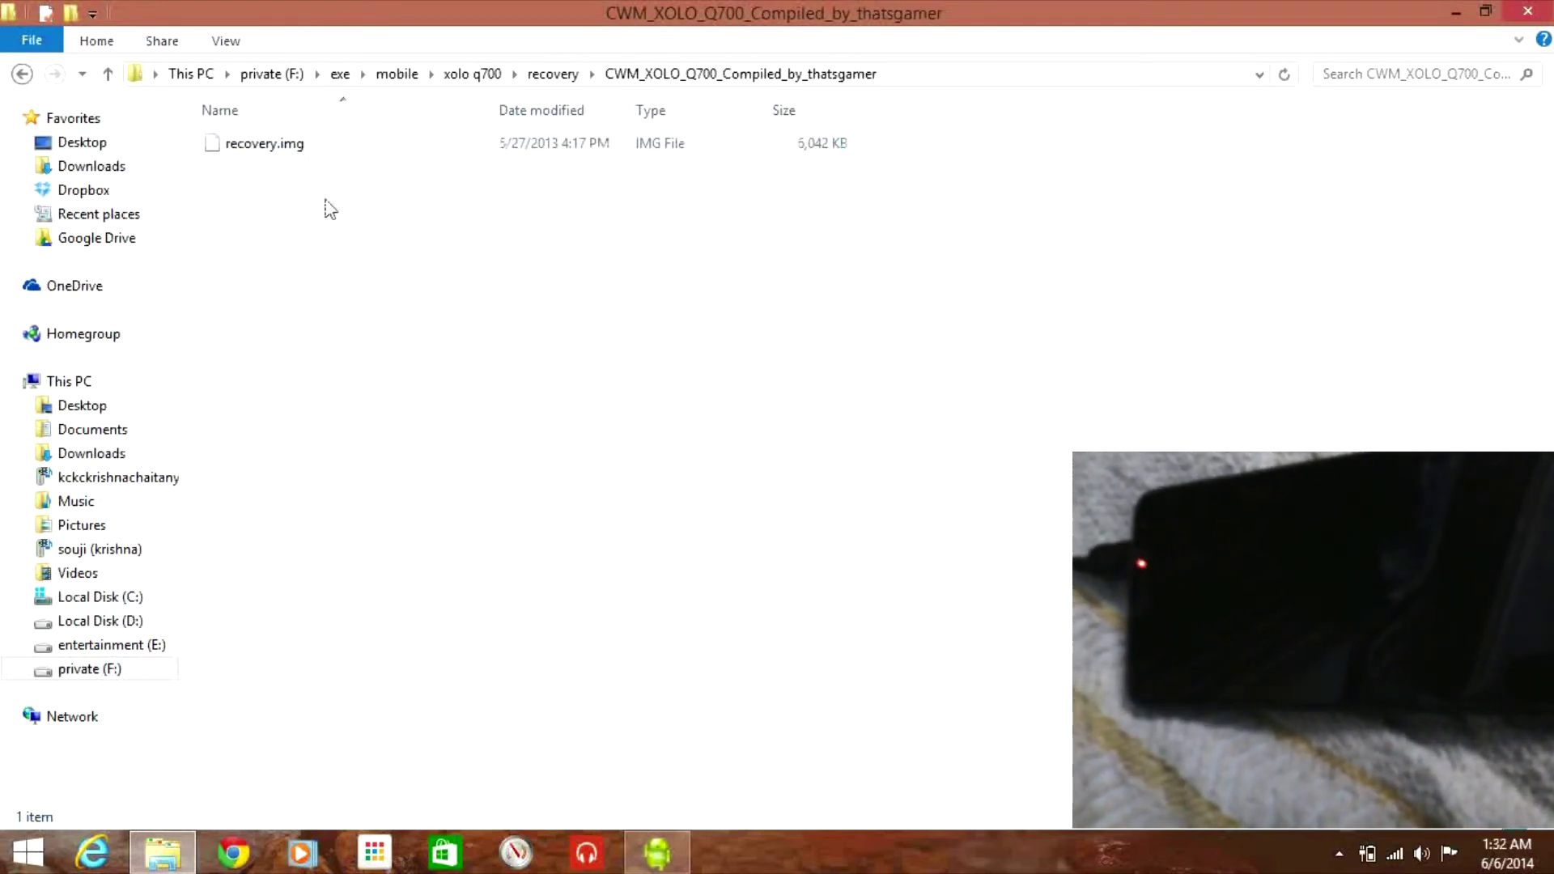
key(ctrl+v)
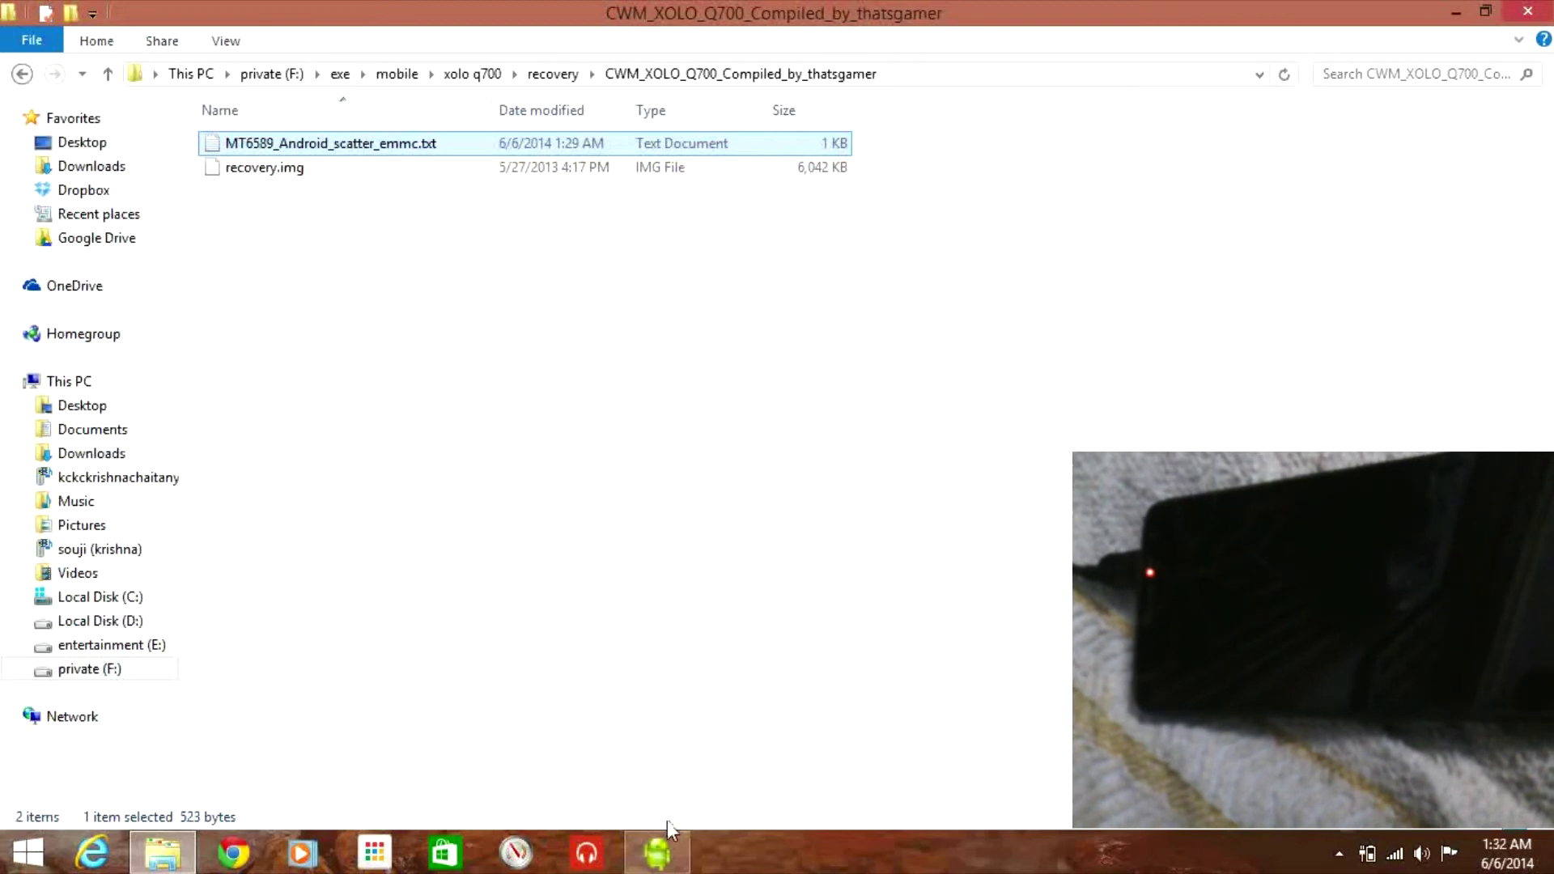
click(659, 850)
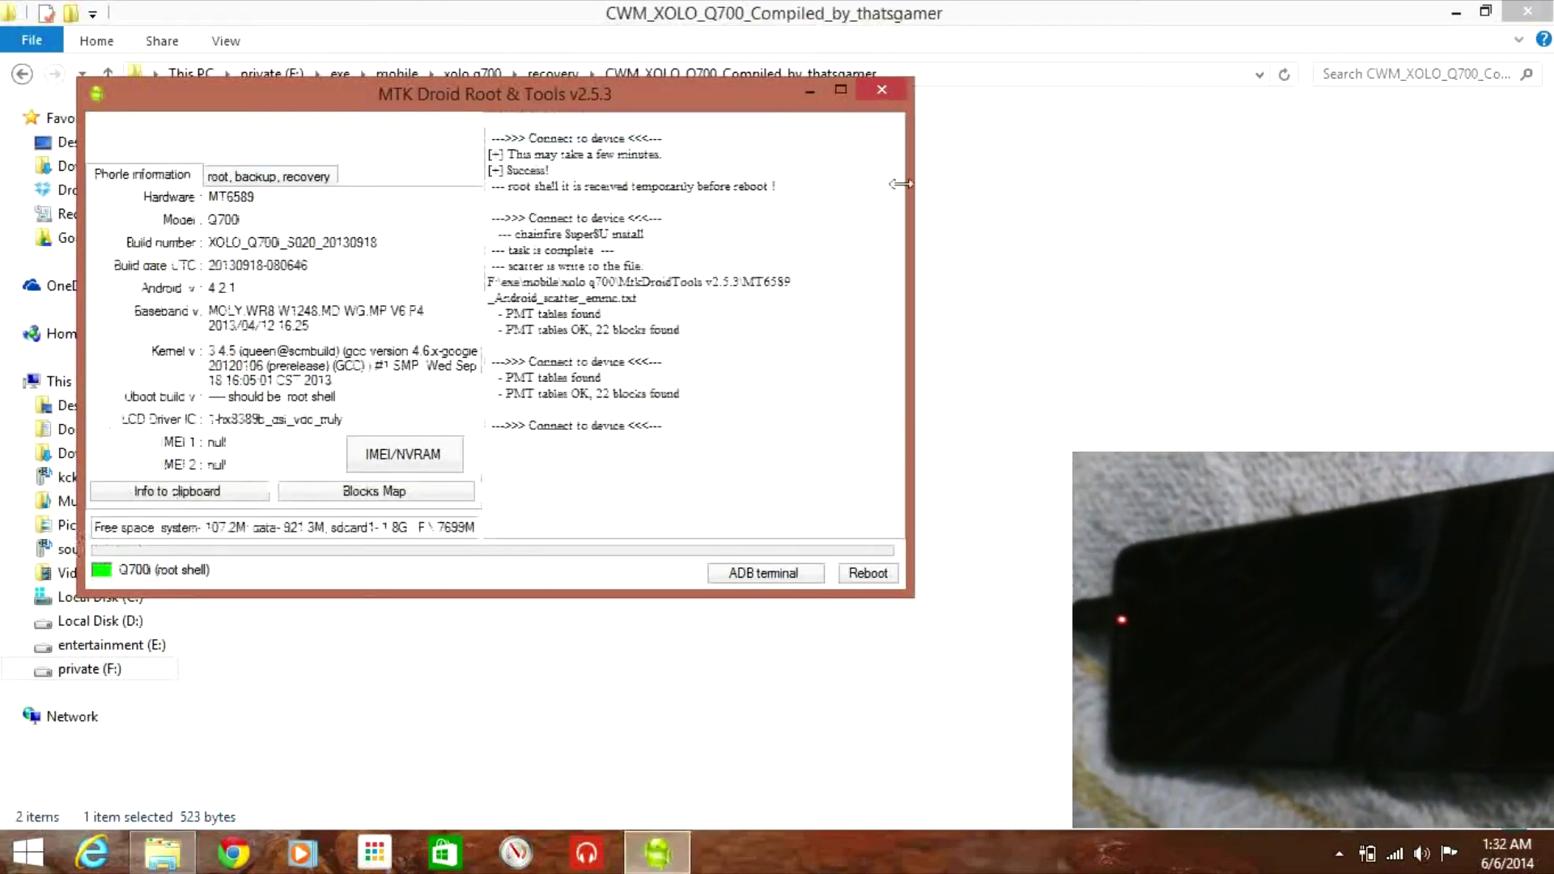
click(882, 90)
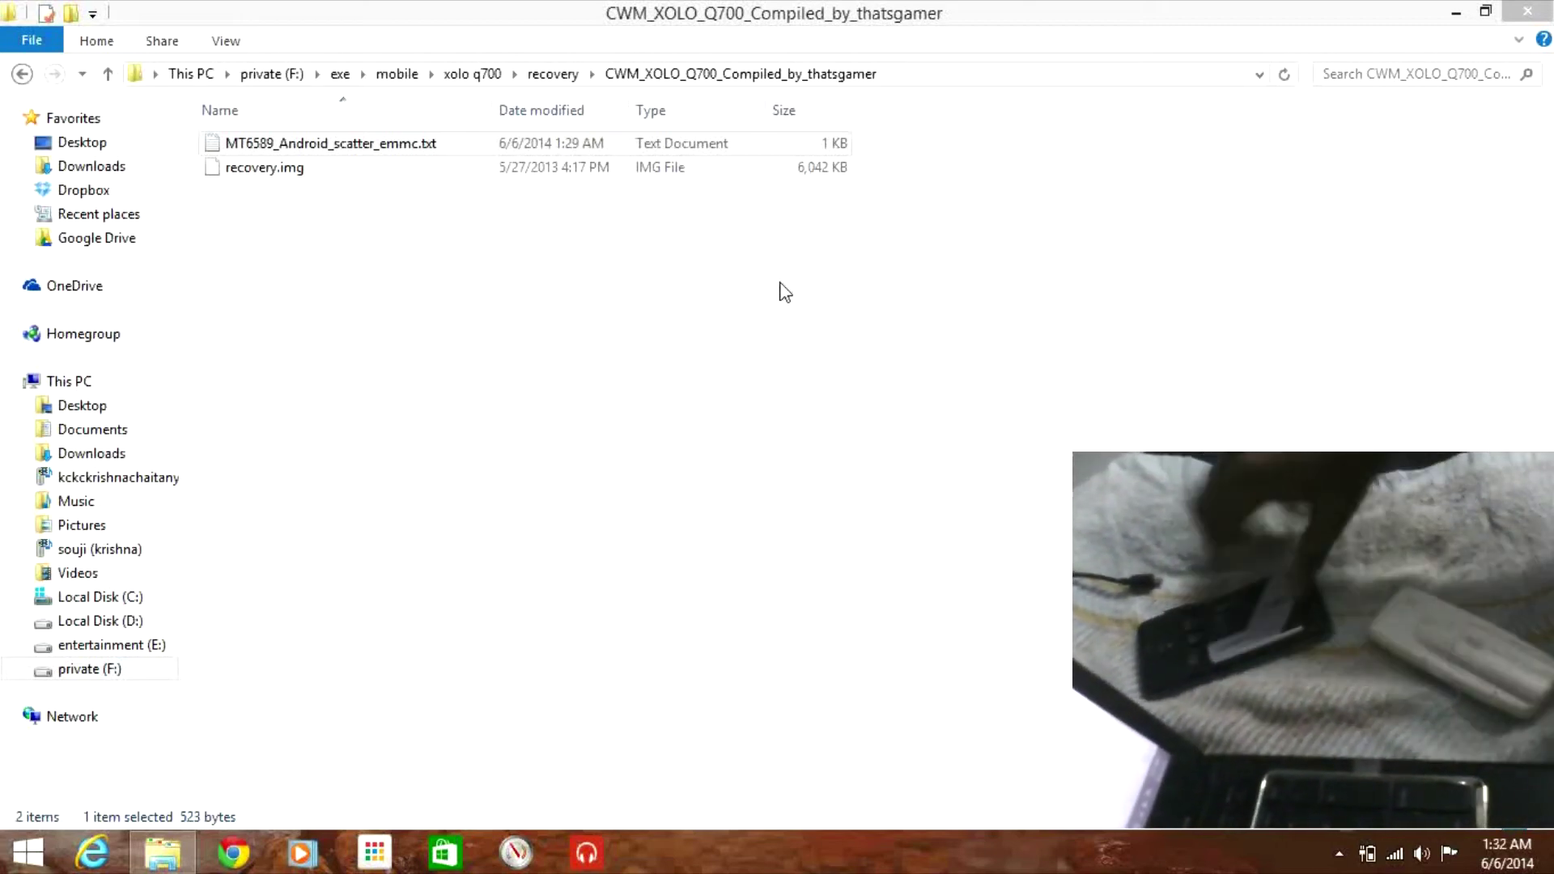
- Launch Flash_tool.exe from the sp flash tools folder inside xolo q700
click(22, 74)
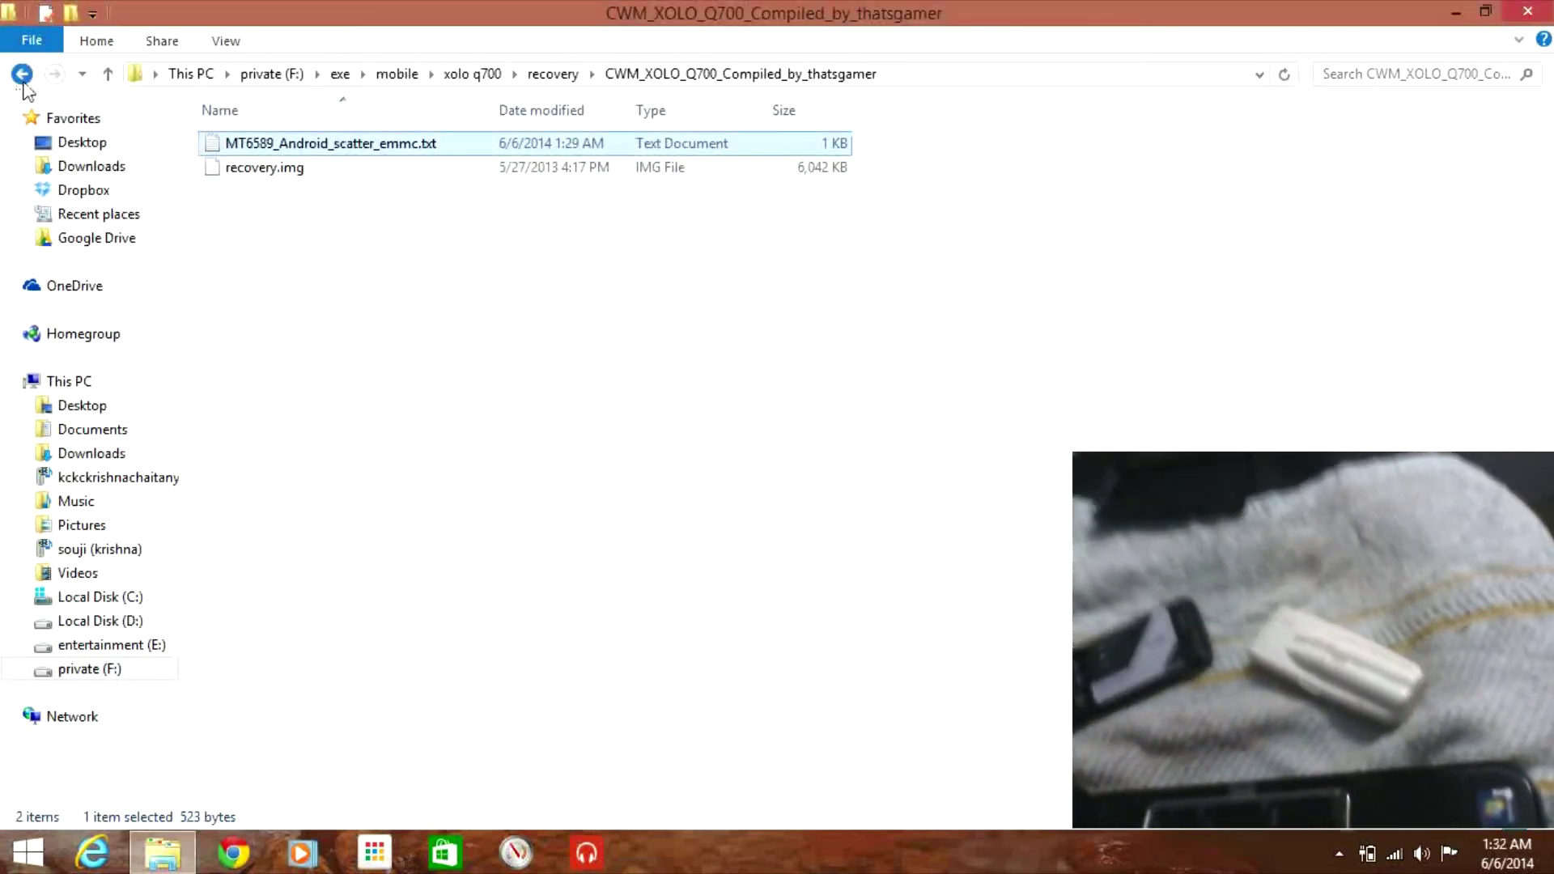
click(22, 73)
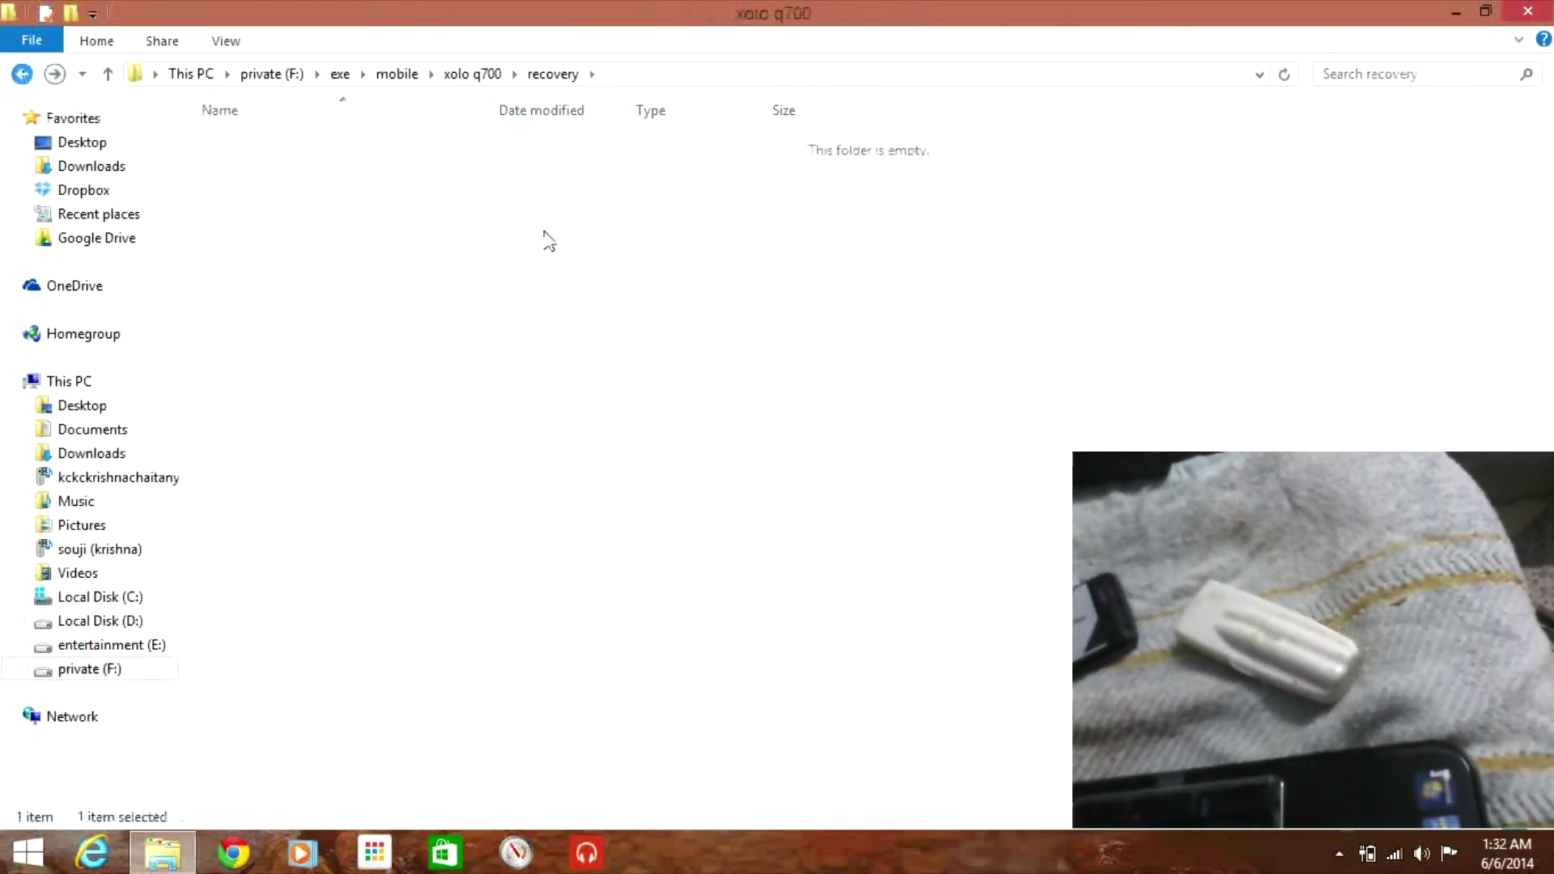
double_click(427, 242)
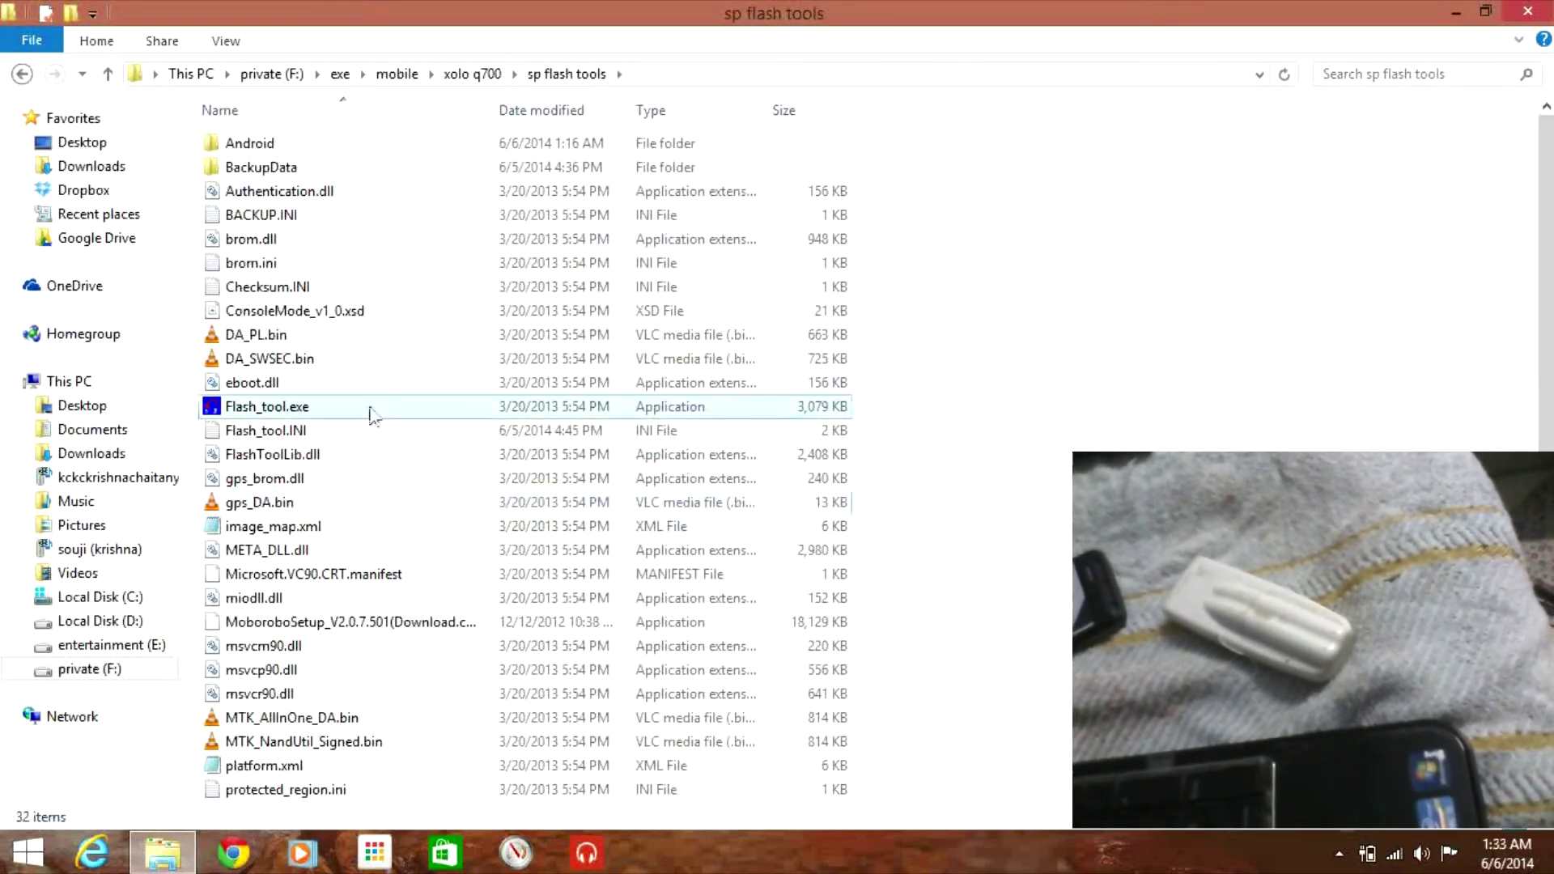
click(368, 410)
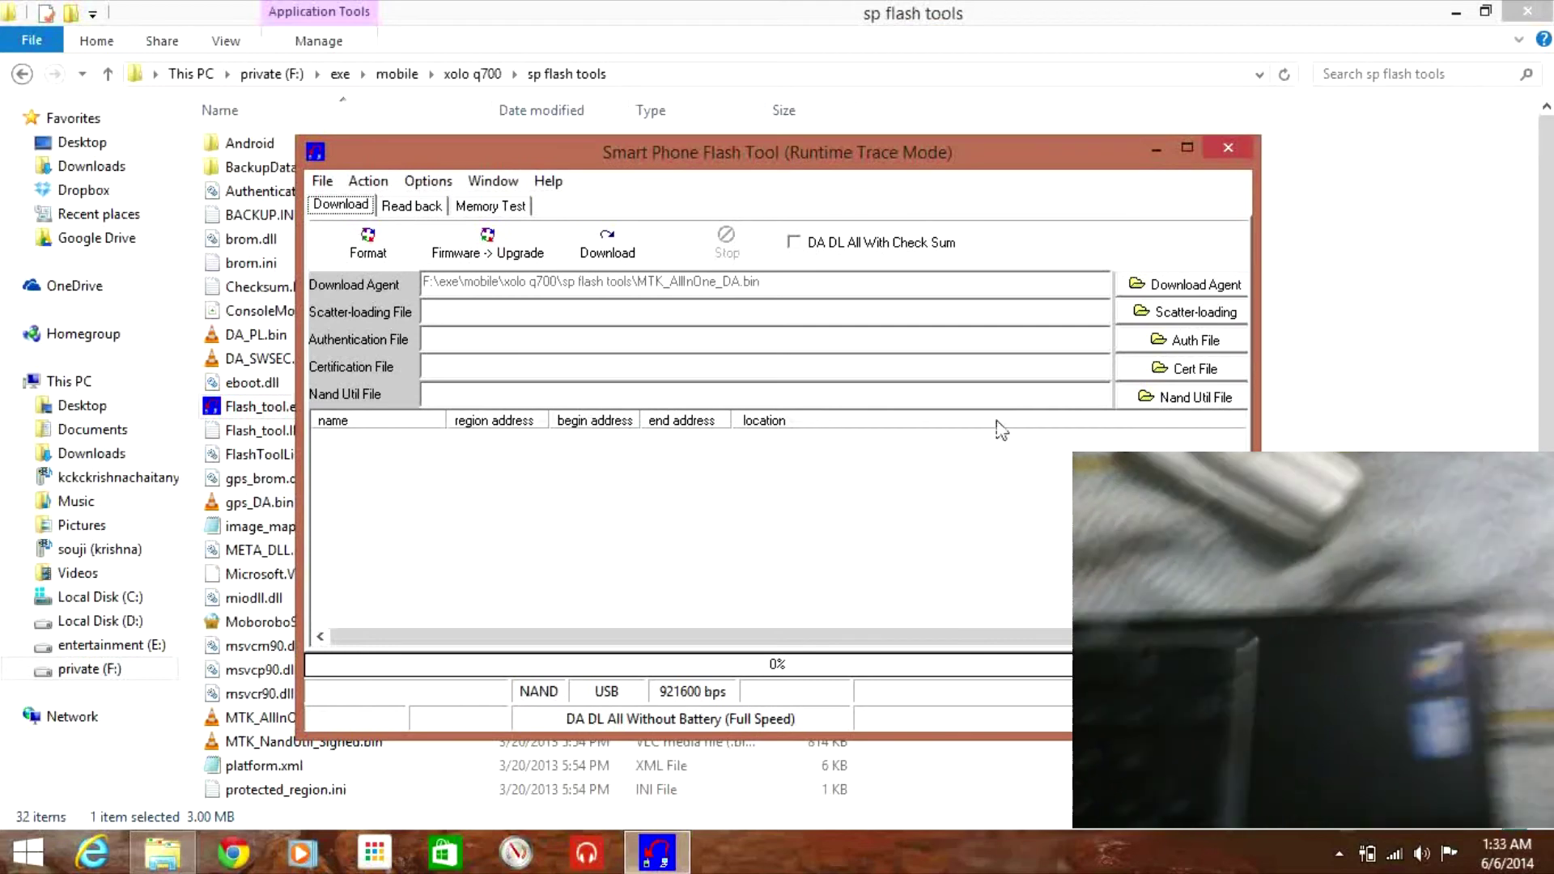
click(1163, 318)
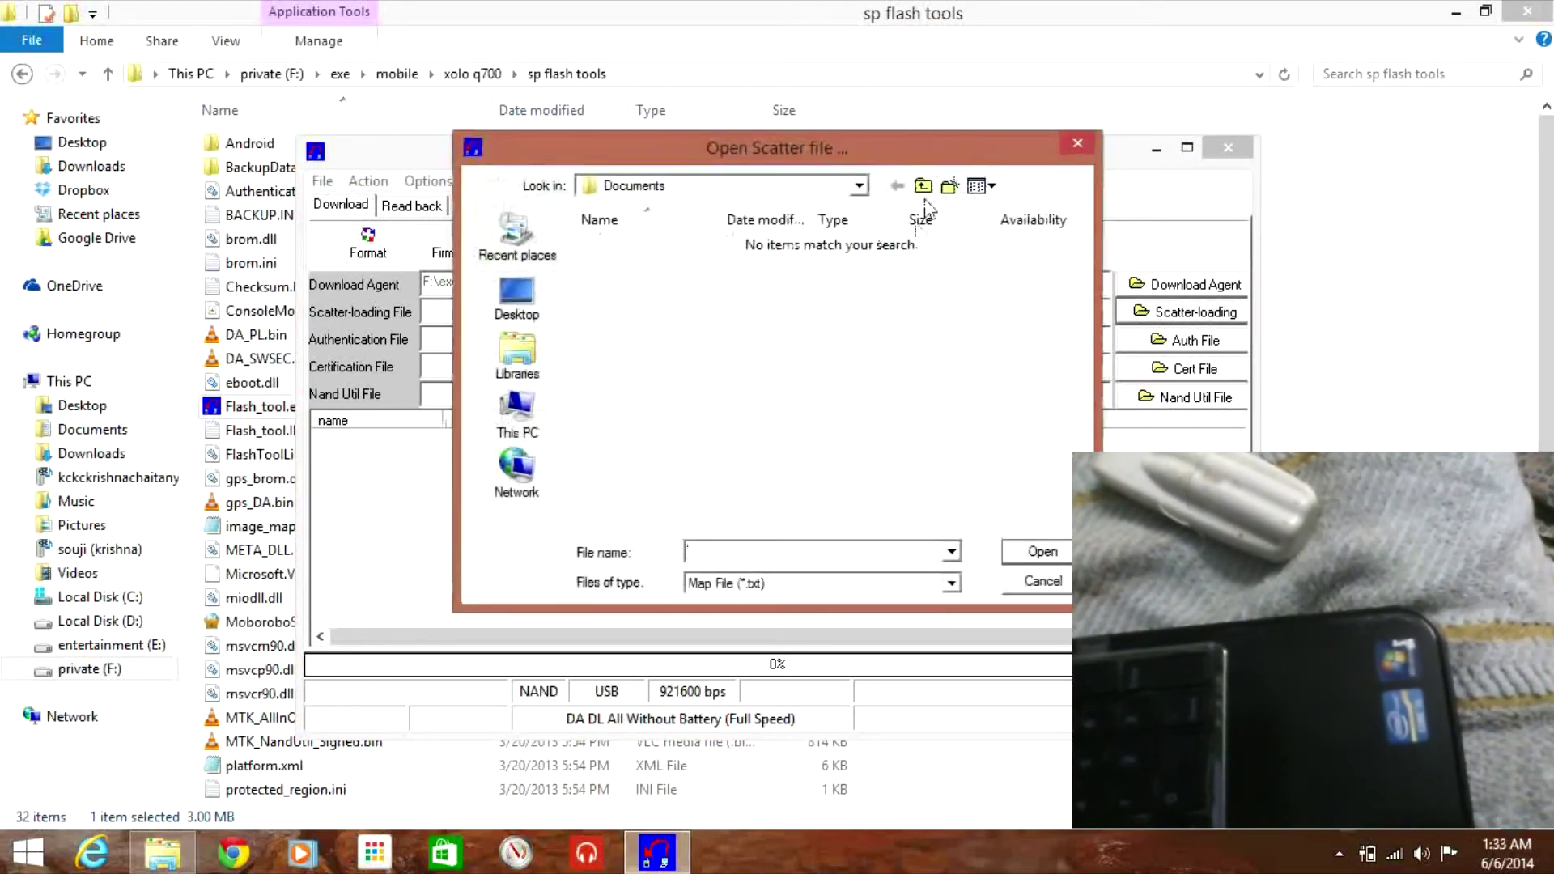
- Load MT6589_Android_scatter_emmc.txt from F:\exe\mobile\xolo q700\recovery\CWM_XOLO_Q700_Compiled_by_thatsgamer
click(517, 409)
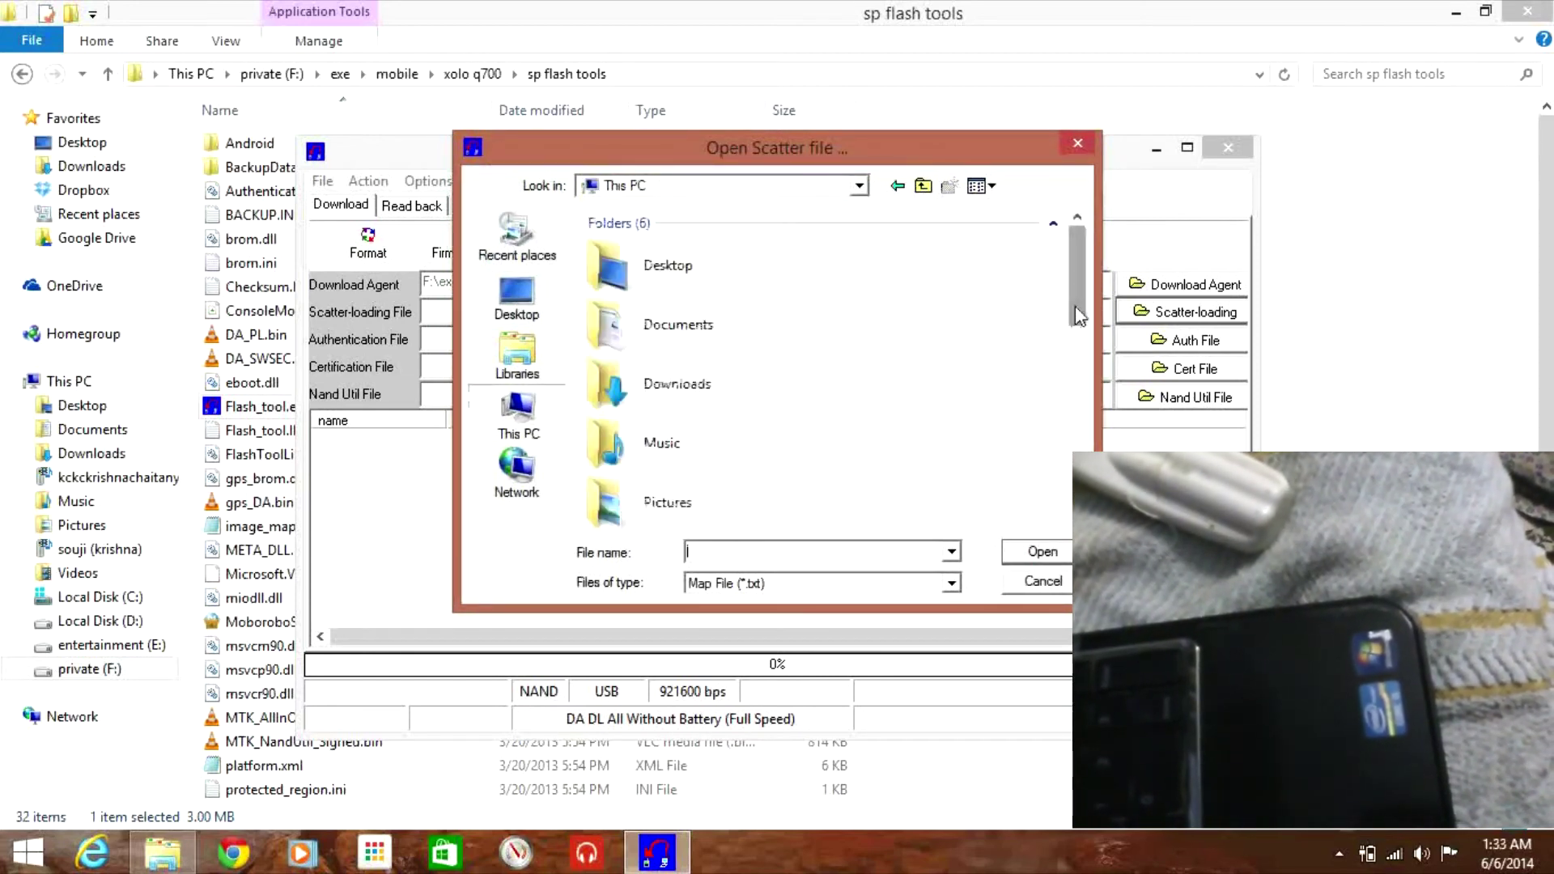
scroll(647, 267, down, 8)
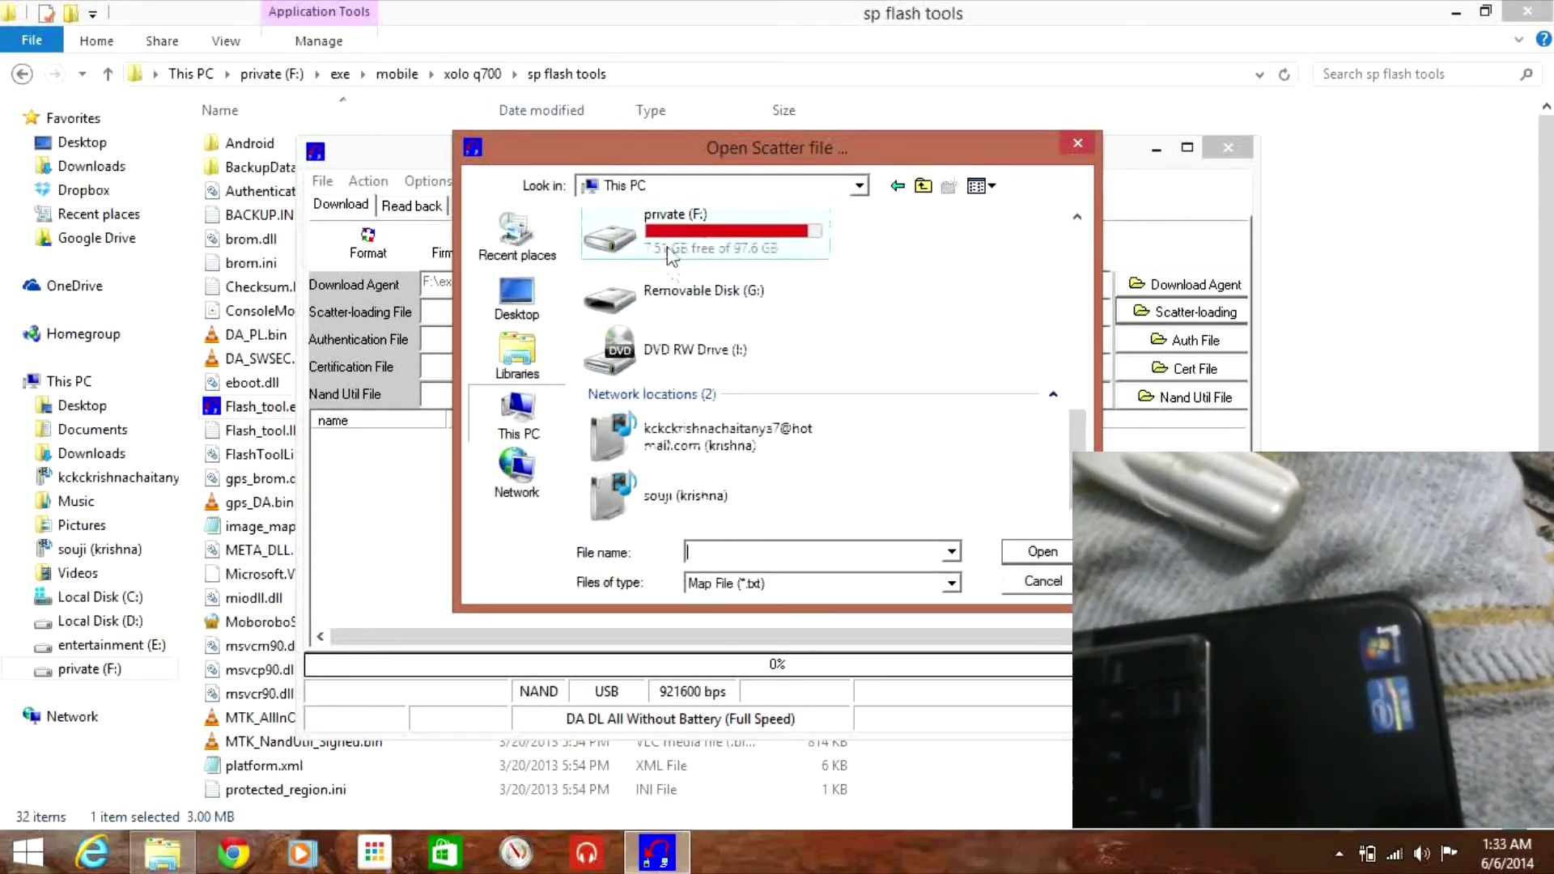
double_click(668, 247)
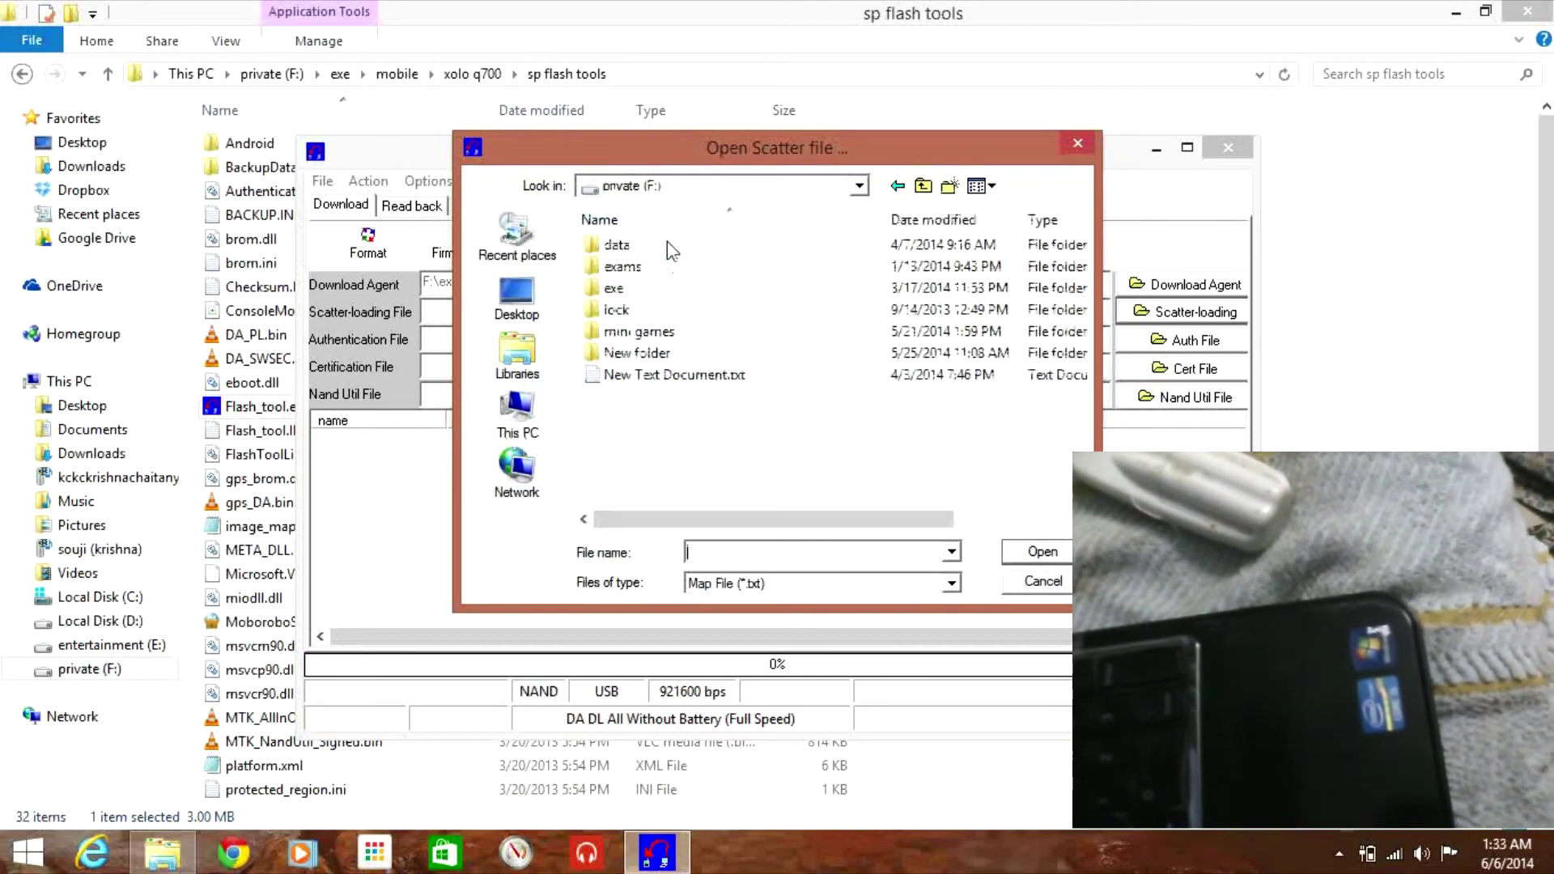
double_click(633, 289)
double_click(640, 397)
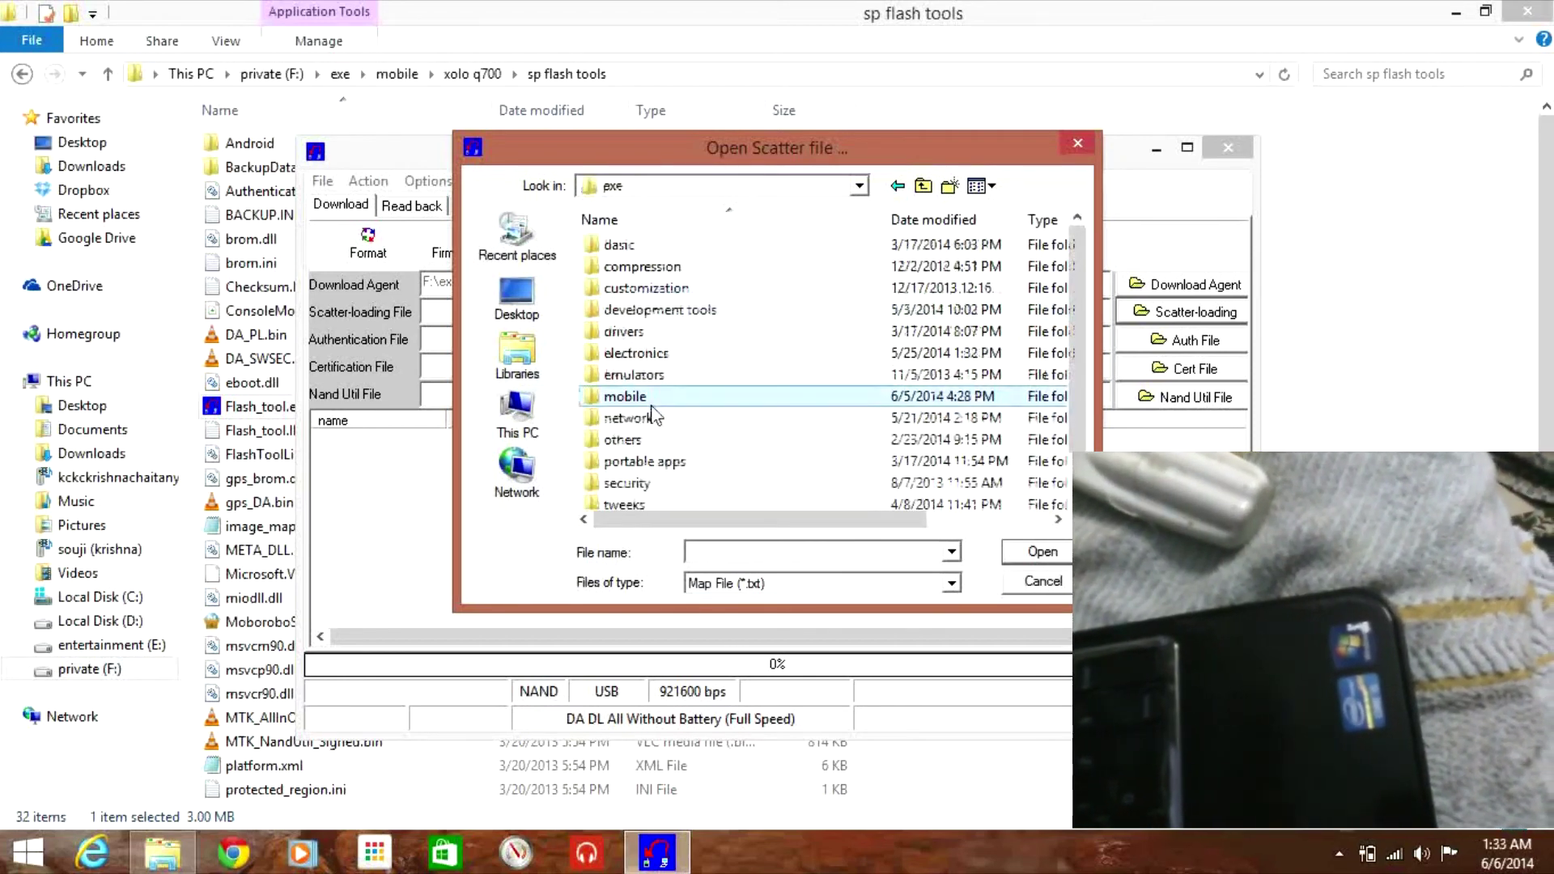
double_click(659, 418)
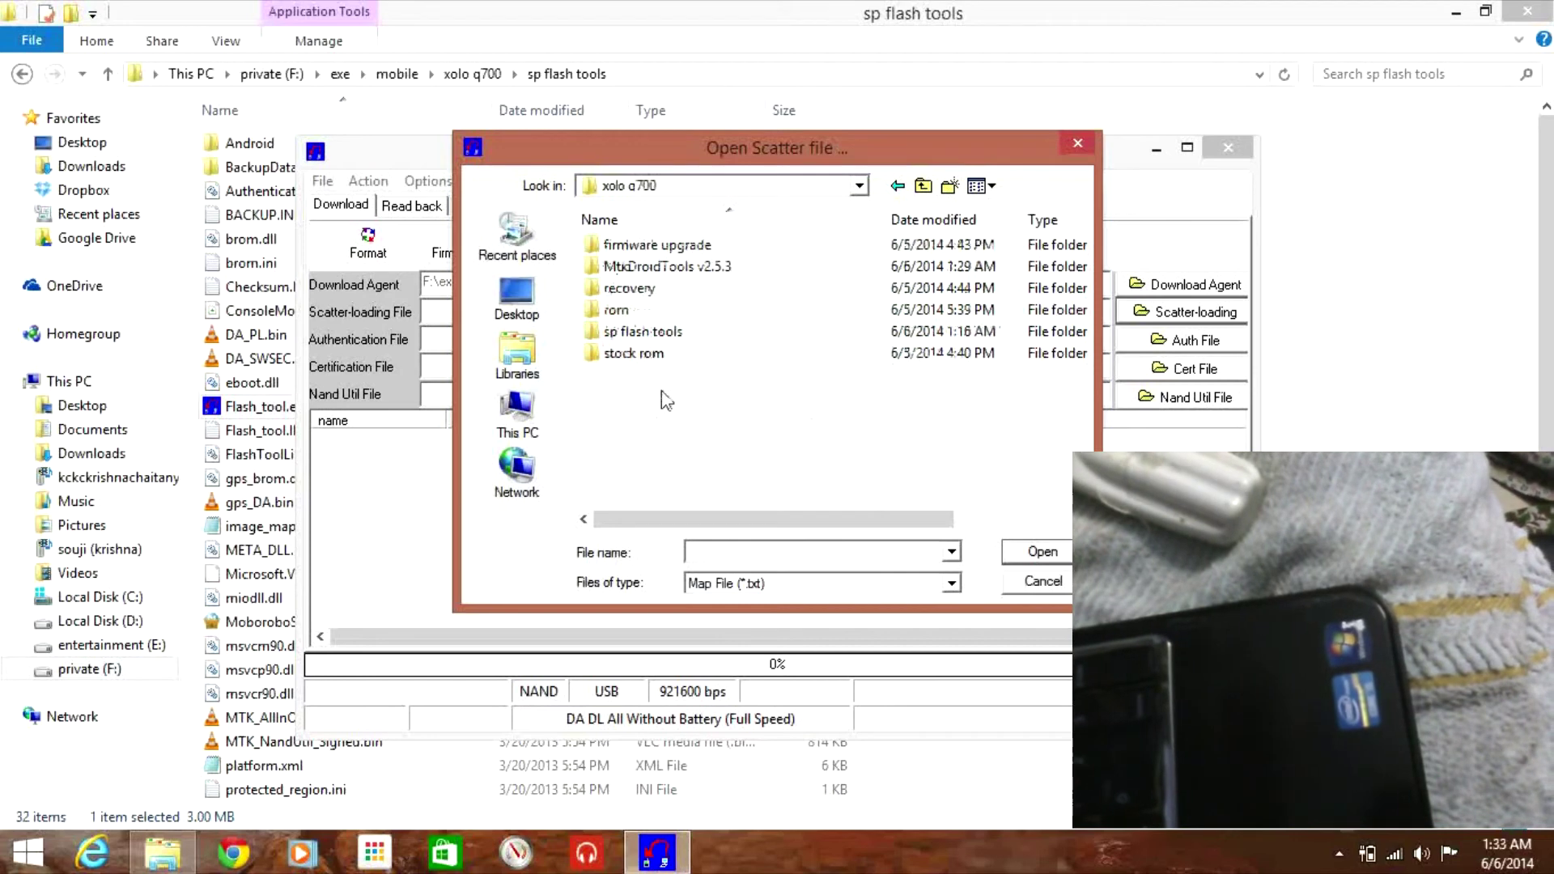
double_click(629, 293)
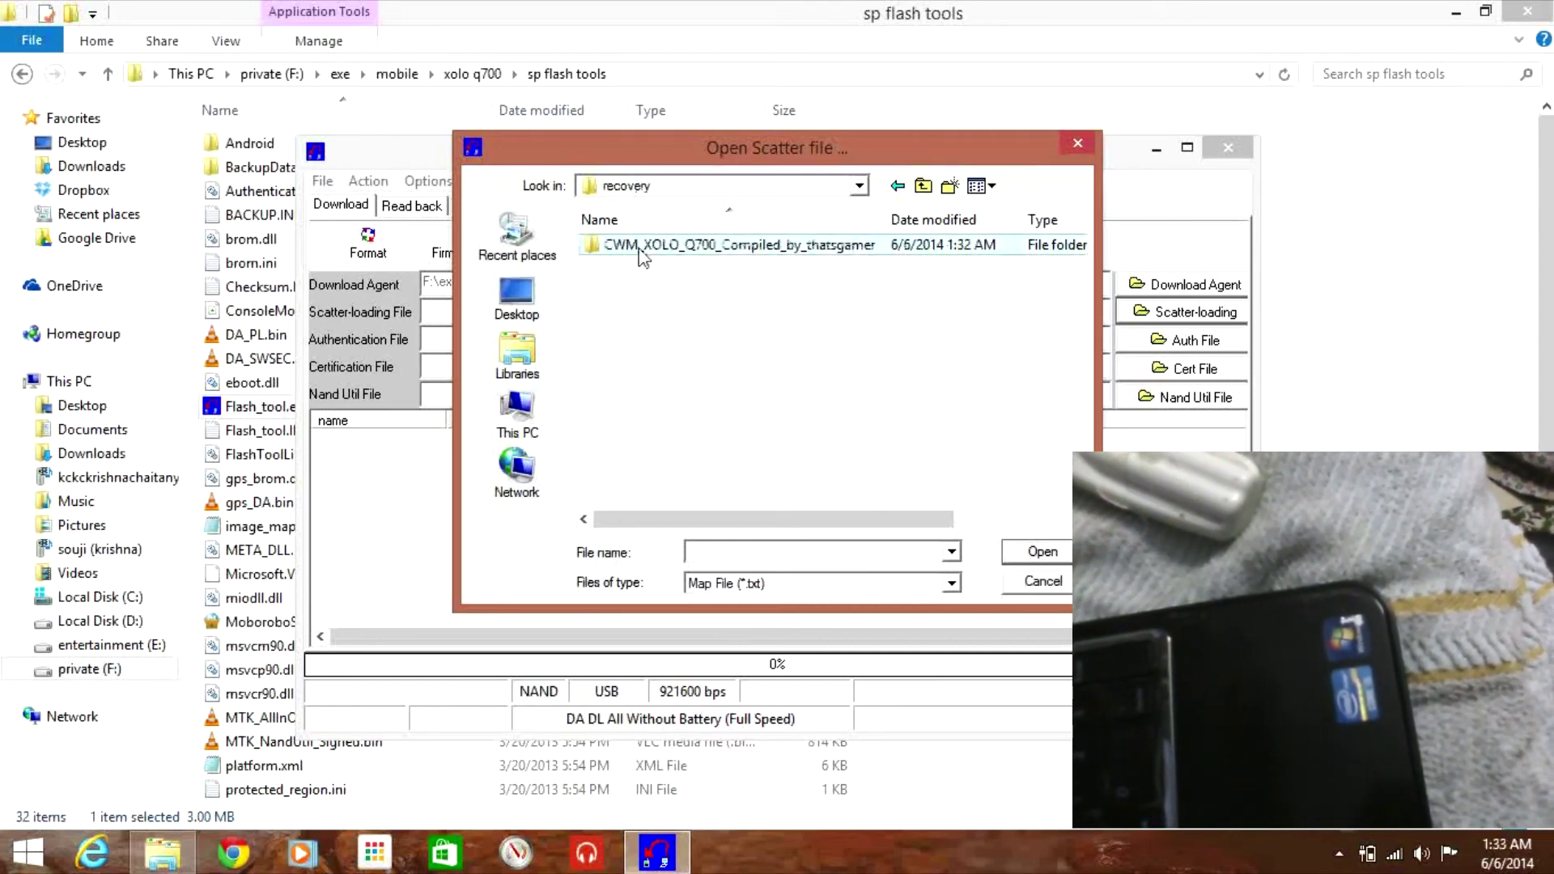
double_click(639, 246)
click(641, 246)
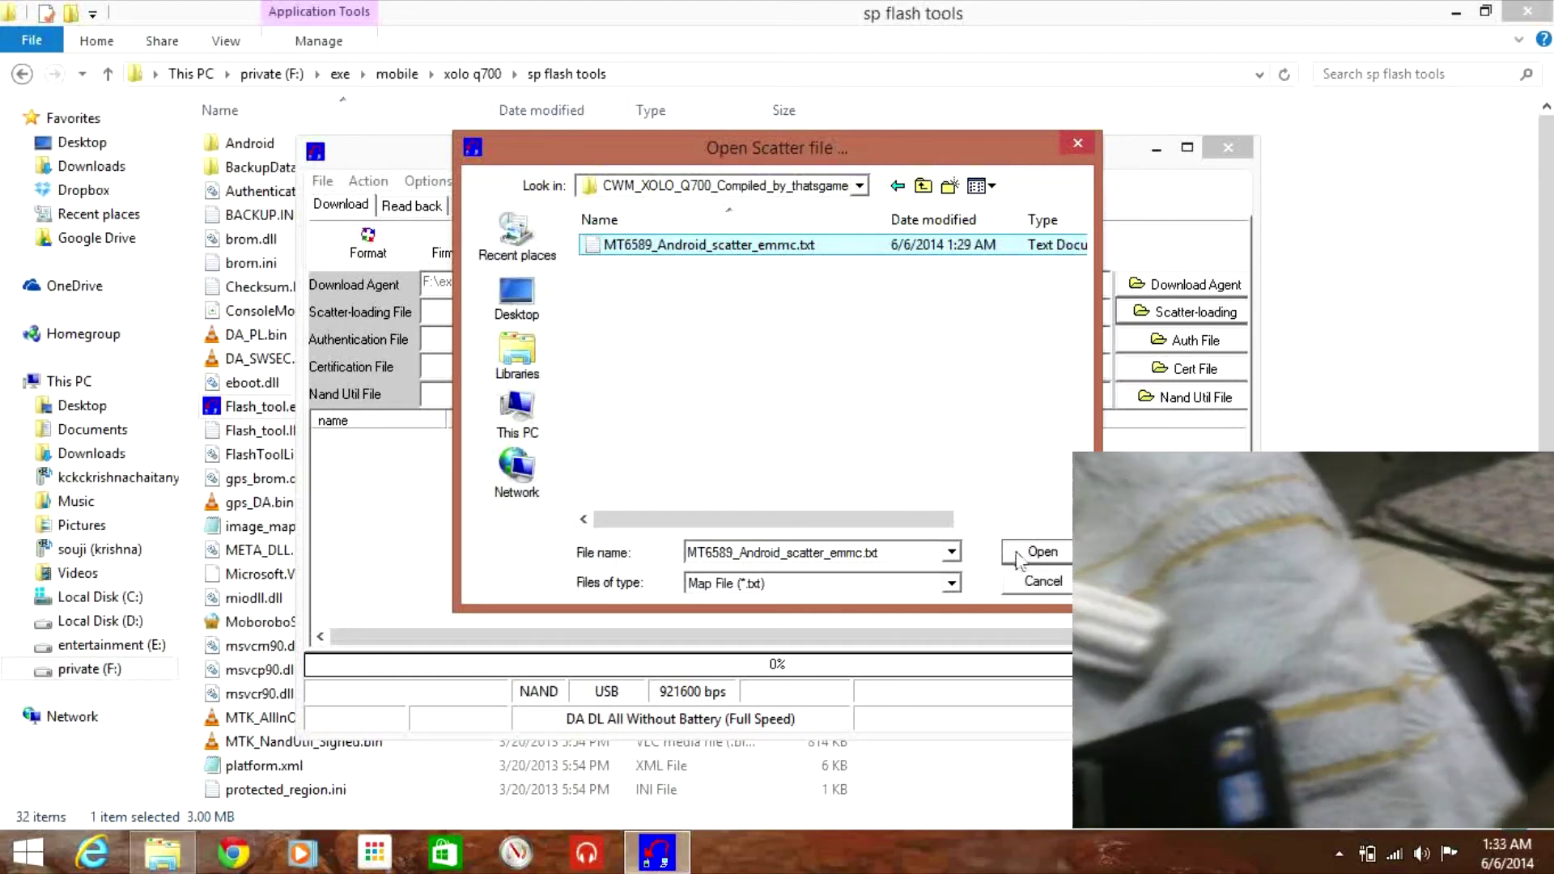
click(1016, 554)
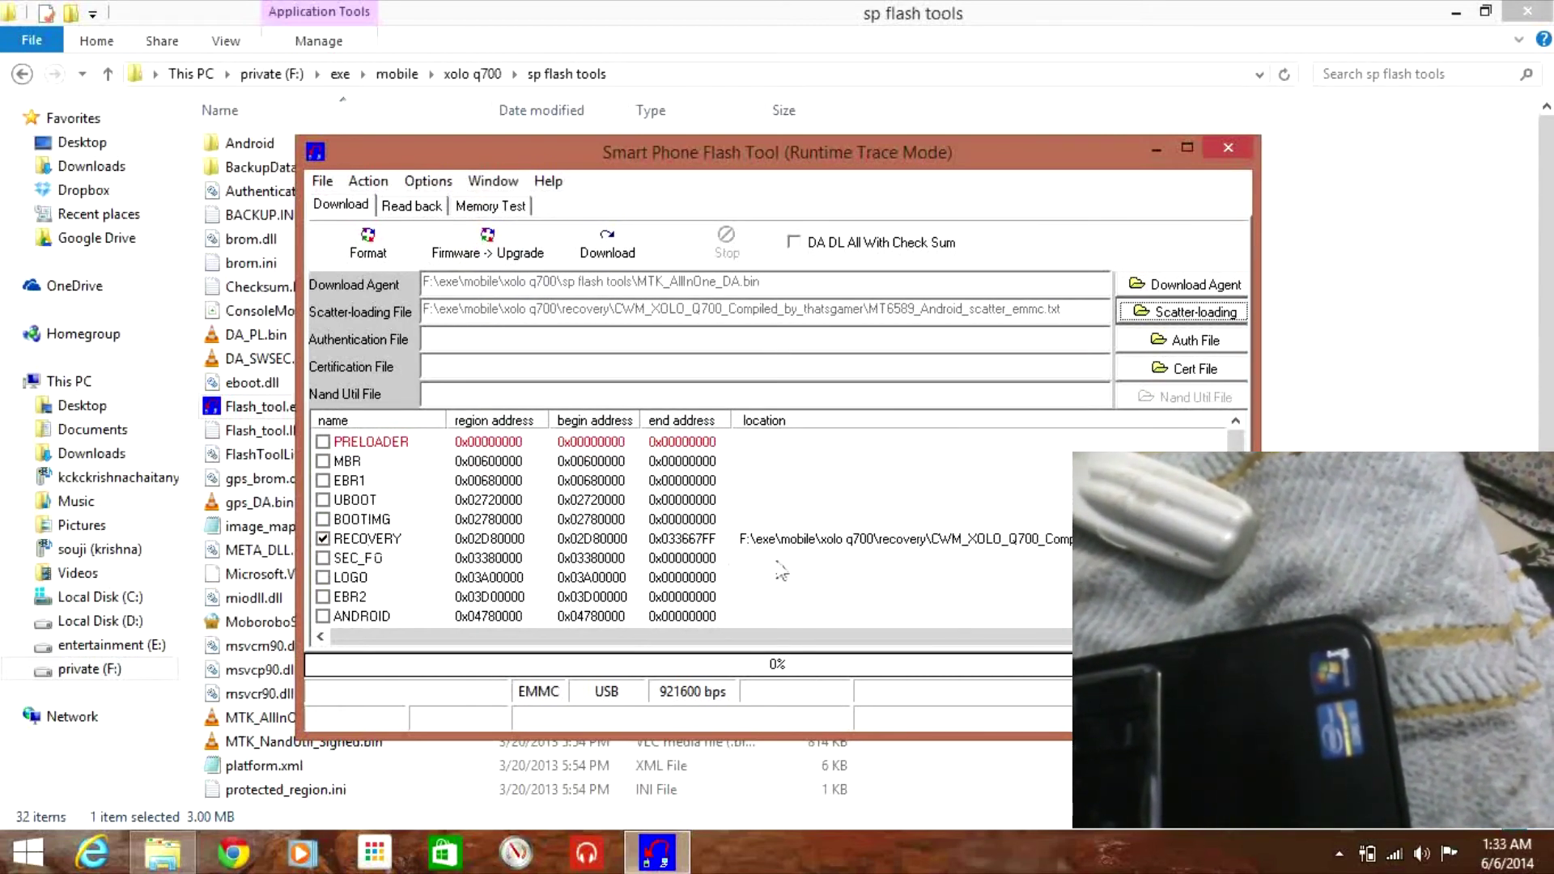
- Enable DA DL All With Check Sum and start the recovery download, accepting the missing-images warning
click(794, 243)
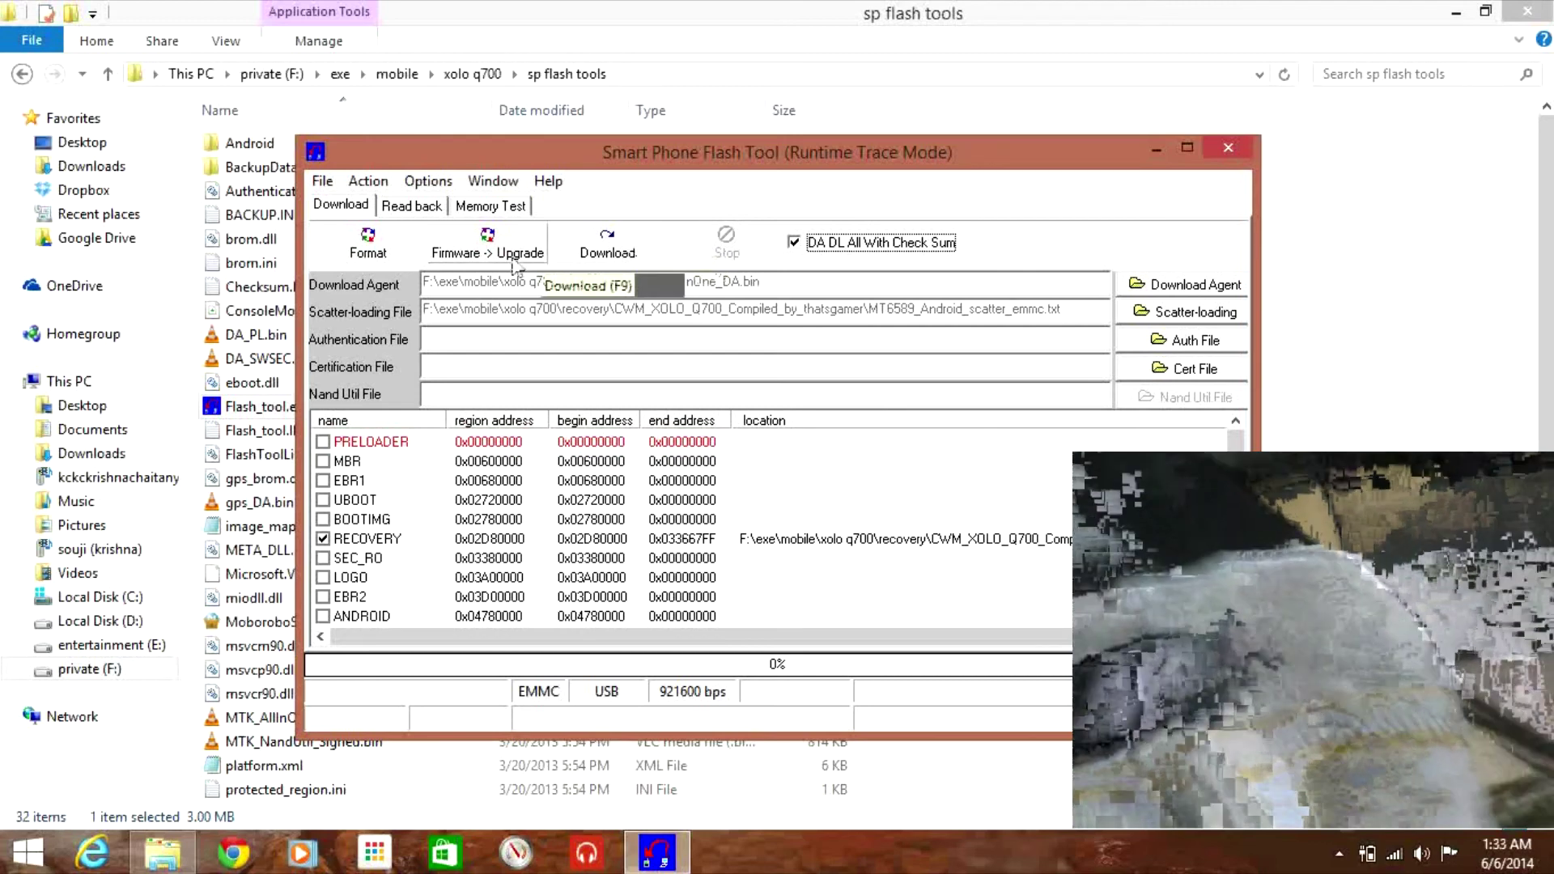
click(593, 263)
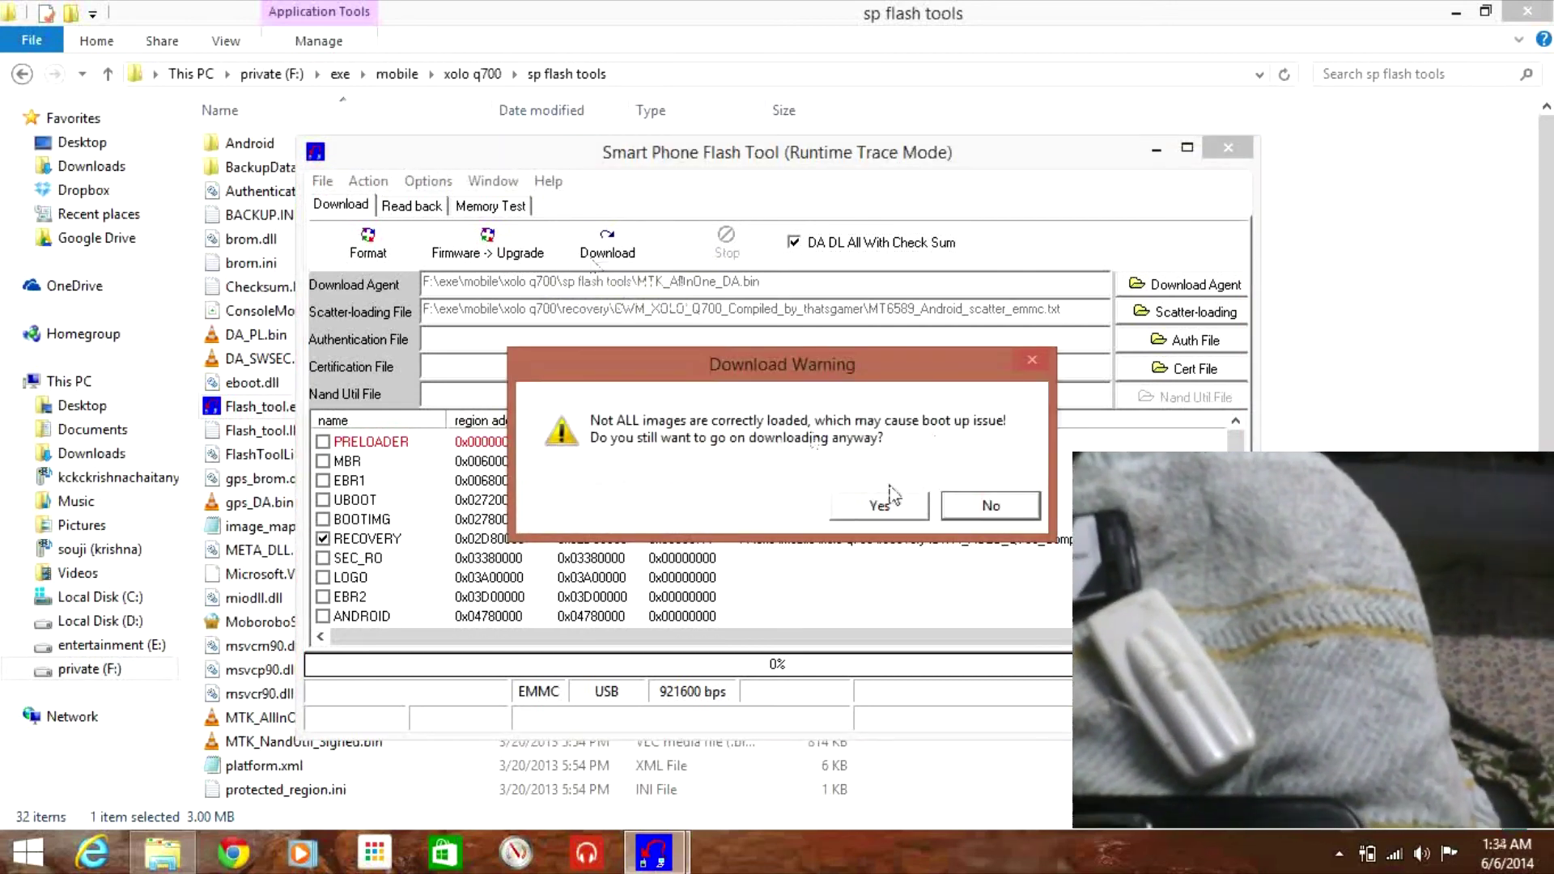
click(878, 505)
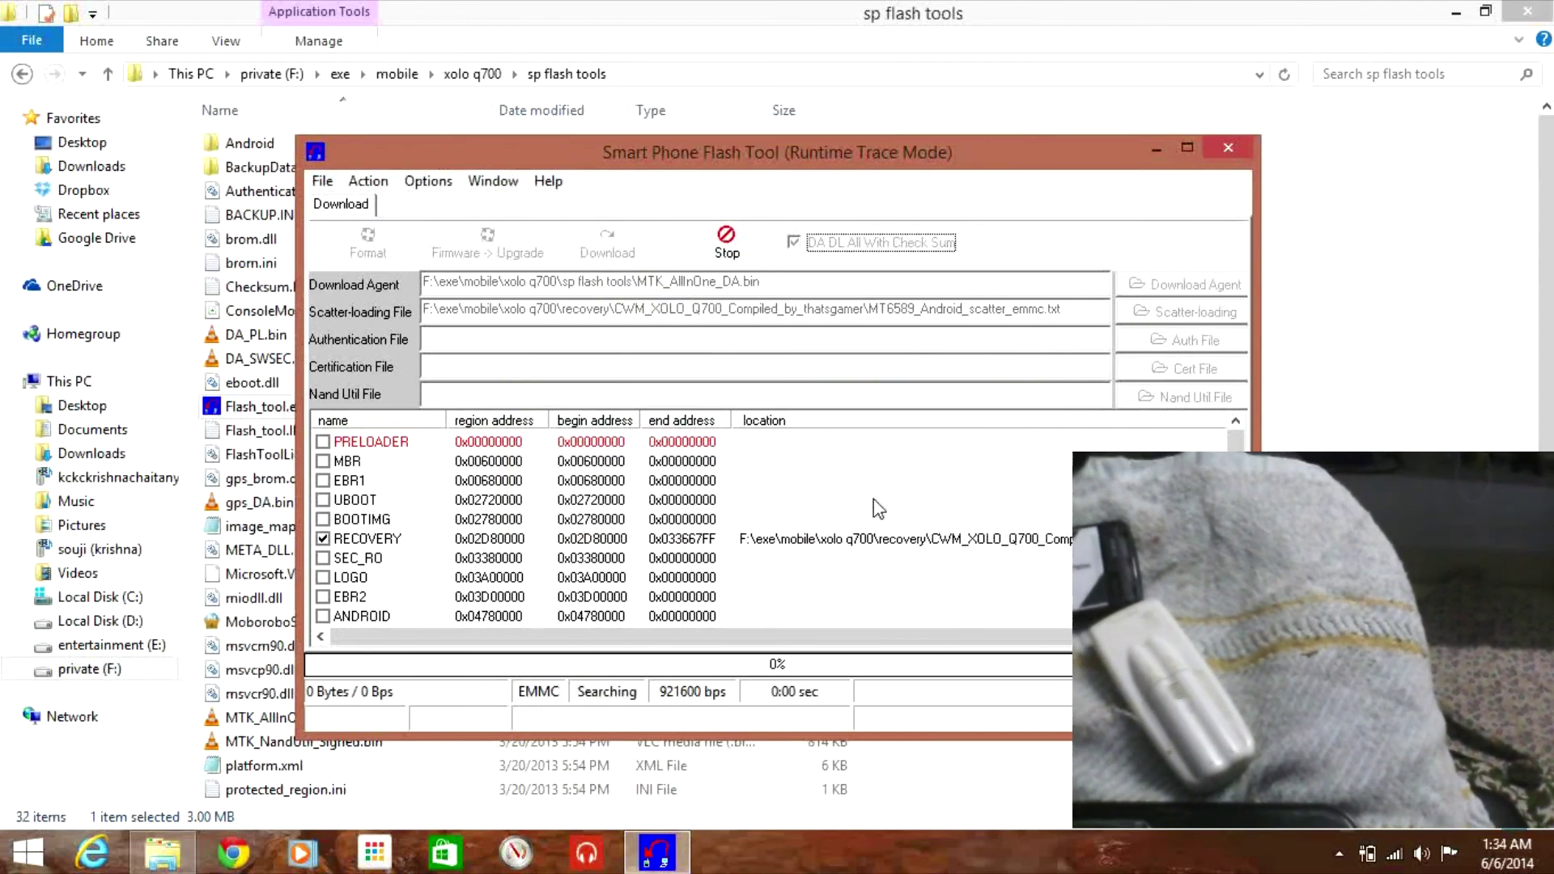